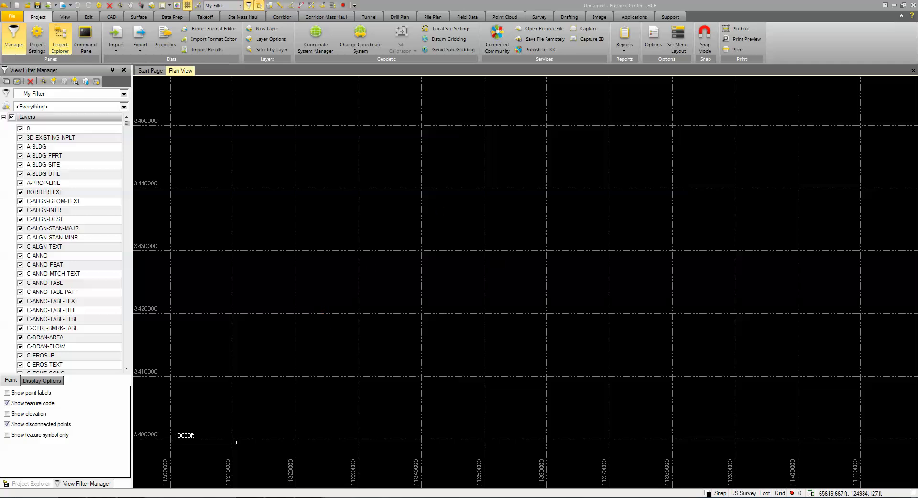
Step: Open SurveyPoints.csv from F:\BC-HCE\DataPrep-Site-Takeoff\Dept-Corr\Points in Notepad
left_click(53, 497)
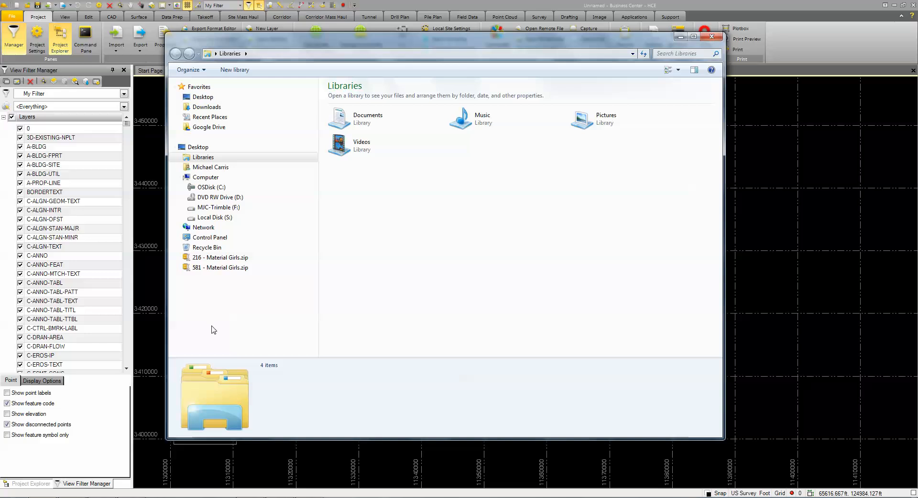
left_click(220, 209)
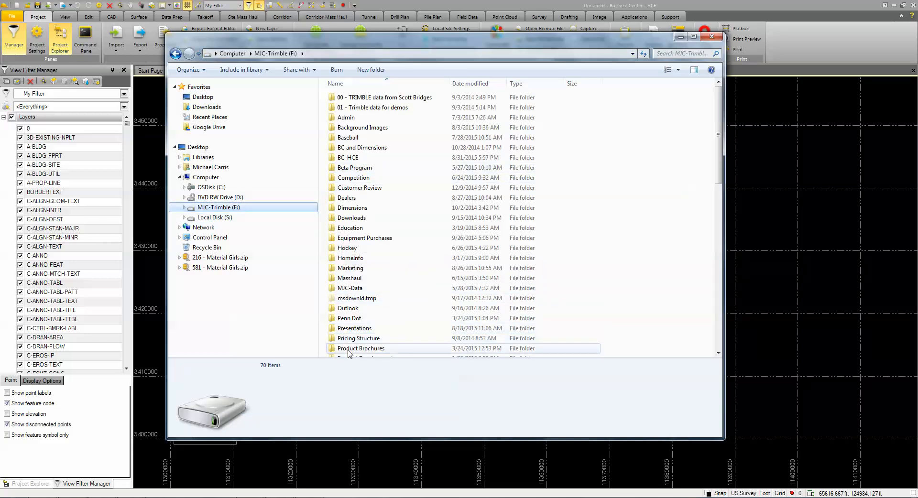
left_click(336, 159)
double_click(336, 159)
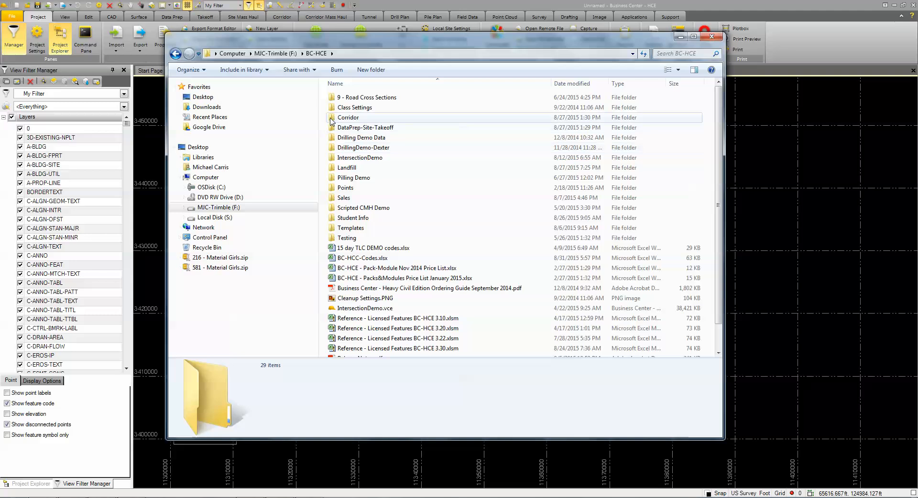
double_click(330, 128)
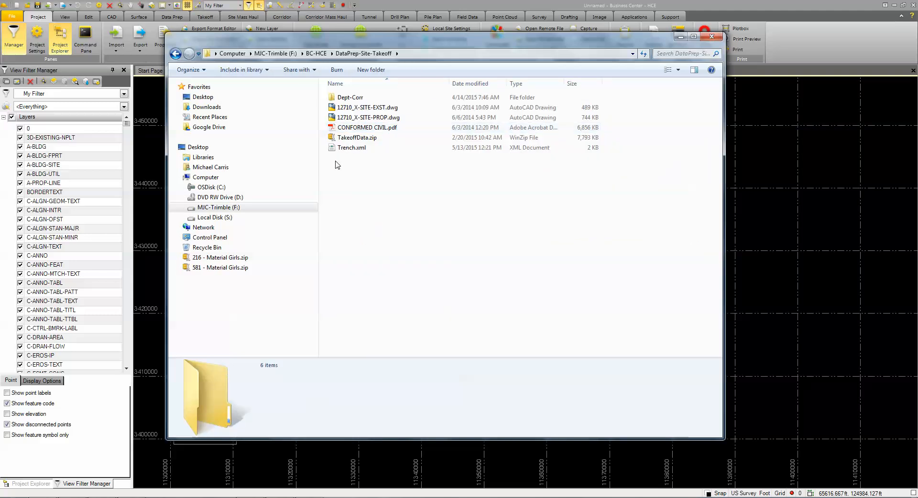
double_click(334, 98)
double_click(335, 98)
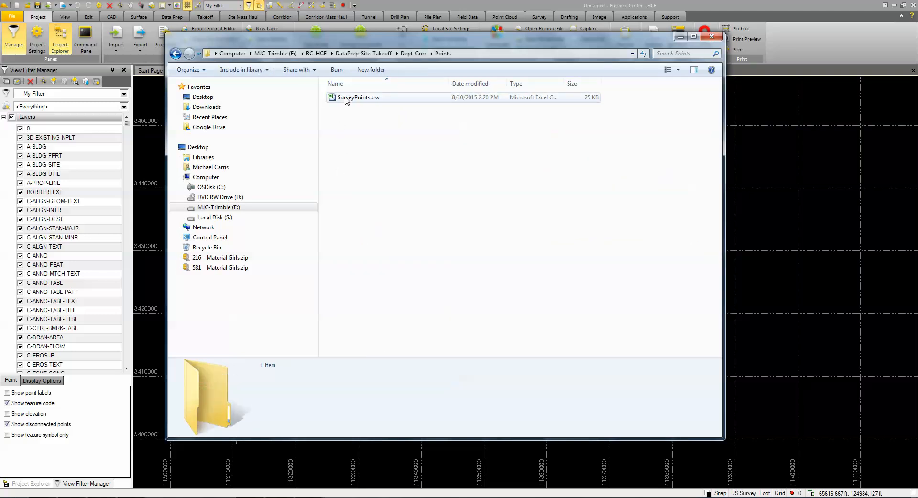
left_click(366, 99)
right_click(365, 102)
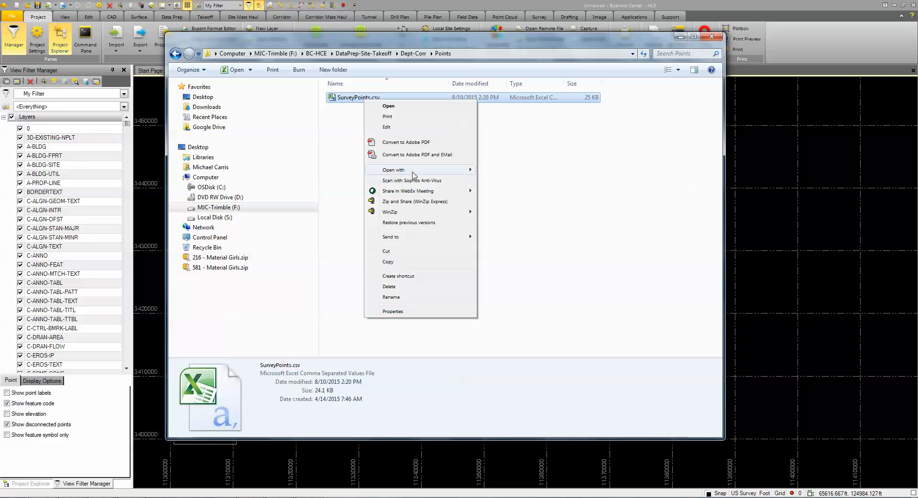
mouse_move(473, 171)
left_click(500, 182)
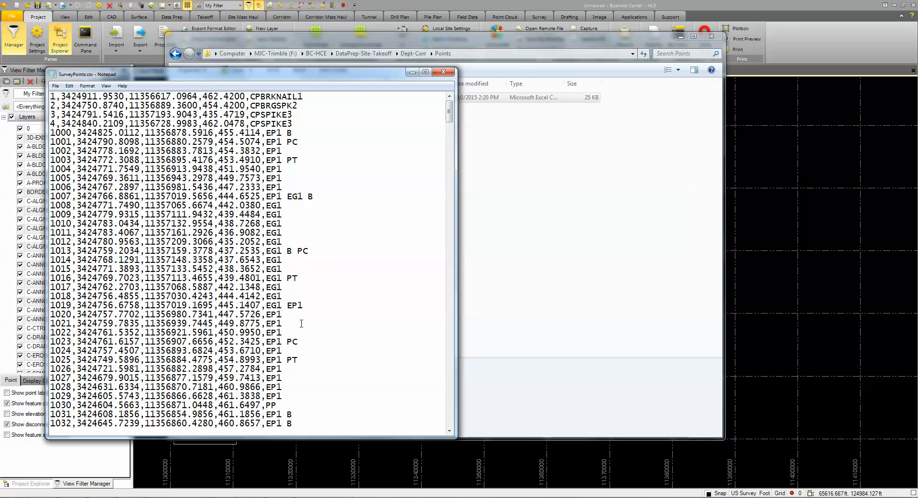
Step: Close Notepad after checking the point number, northing, easting, elevation and code columns
left_click(444, 71)
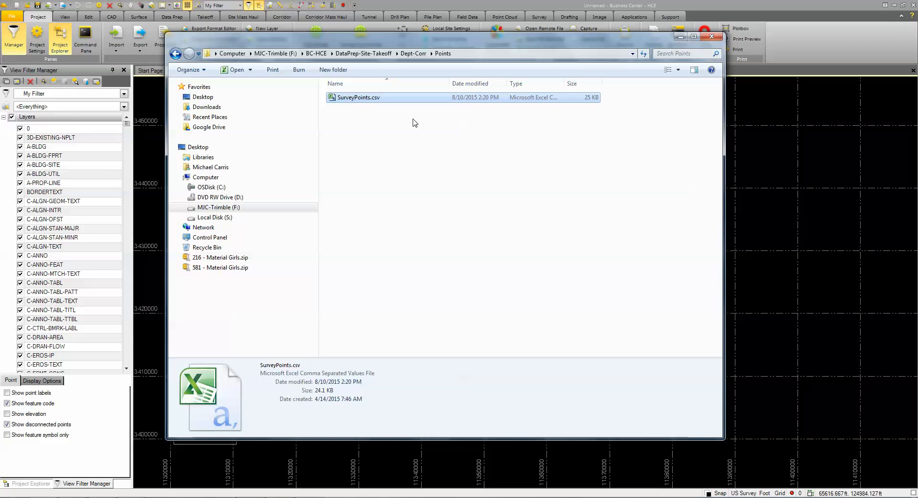
Step: Drag SurveyPoints.csv from the Points folder onto TBC's Plan View to import it
right_click(370, 98)
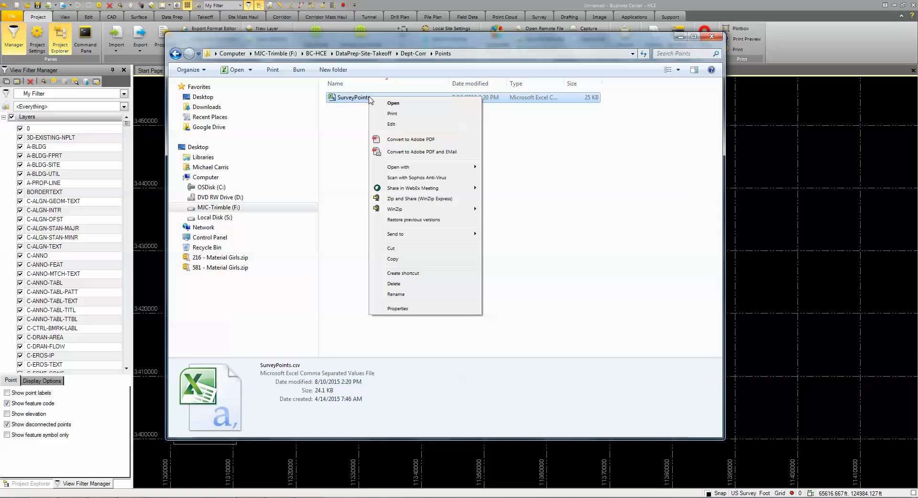
left_click(354, 98)
left_click(354, 98)
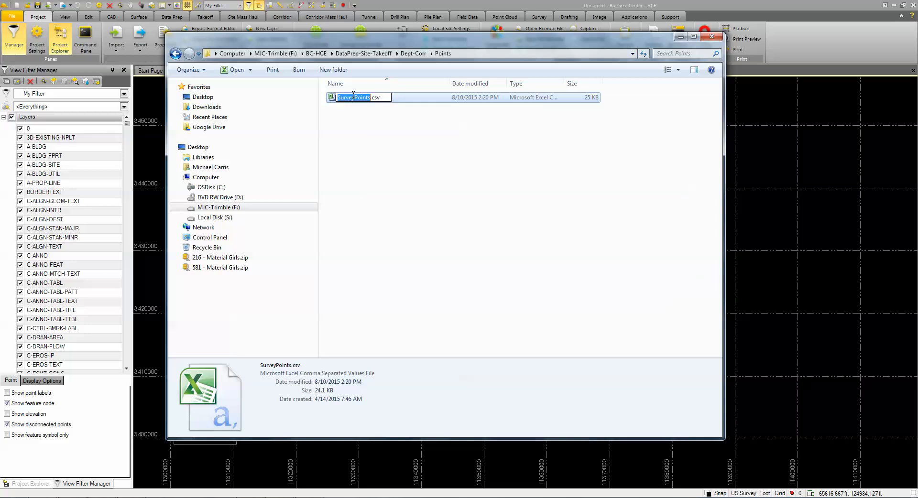
left_click(325, 127)
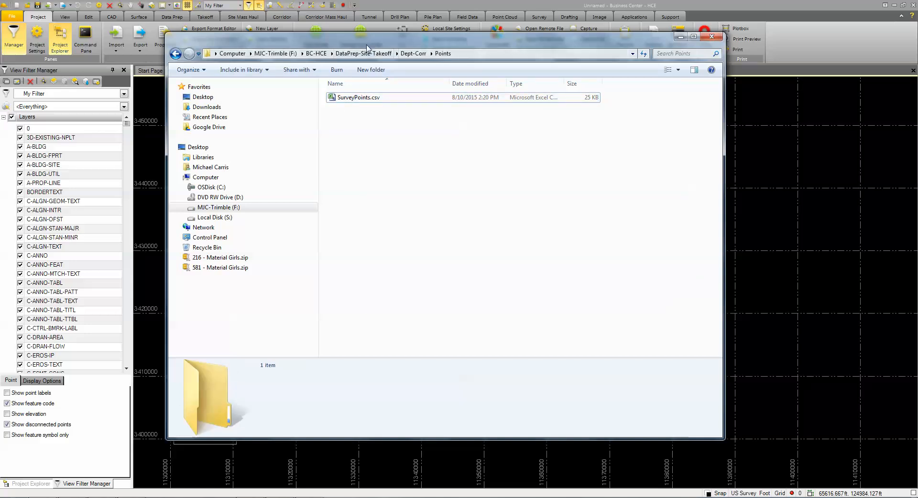
left_click_drag(380, 38, 367, 90)
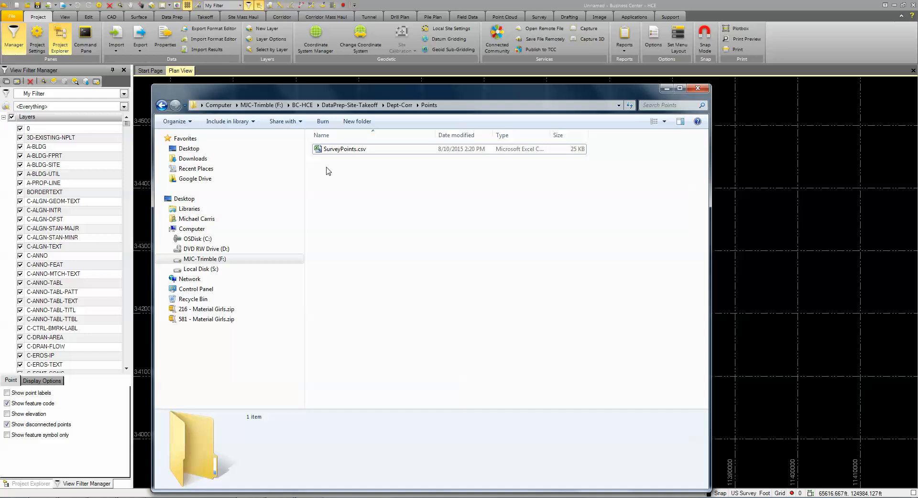
left_click_drag(319, 154, 734, 160)
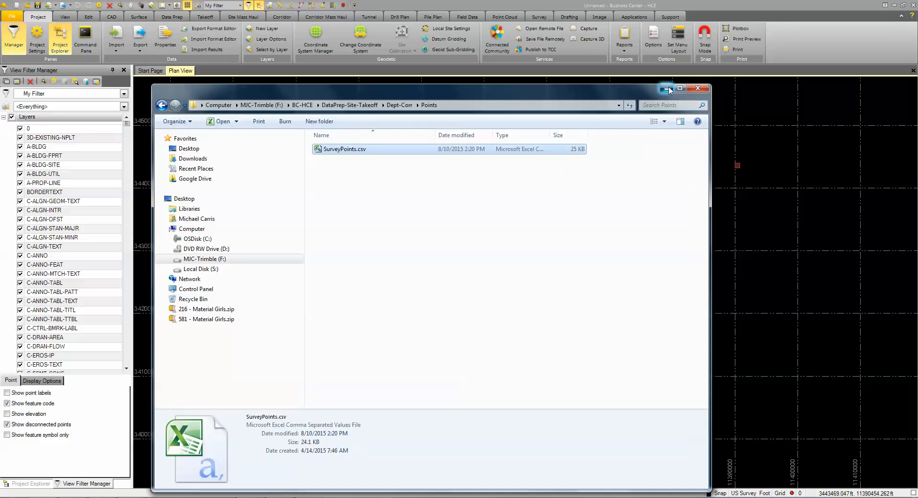
left_click(667, 88)
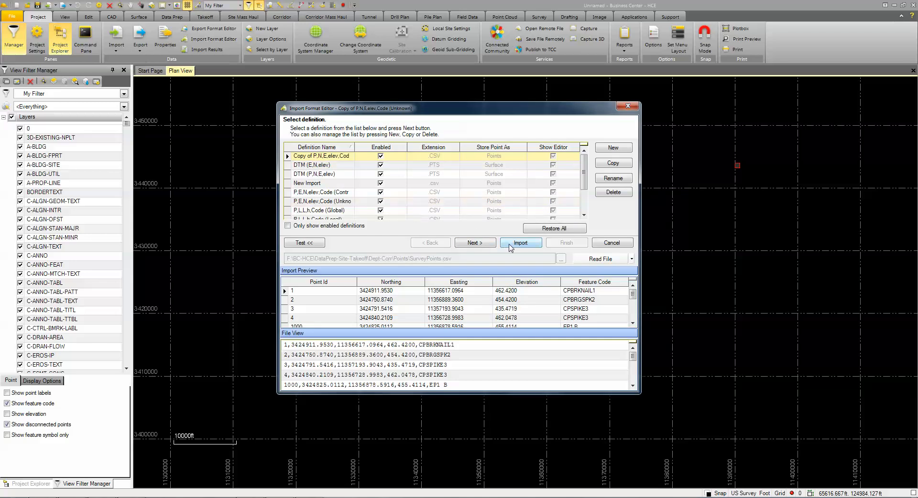
Step: Import SurveyPoints.csv using the P,N,E,elev,Code (Unknown) format
scroll(590, 200, "down", 1)
left_click(323, 211)
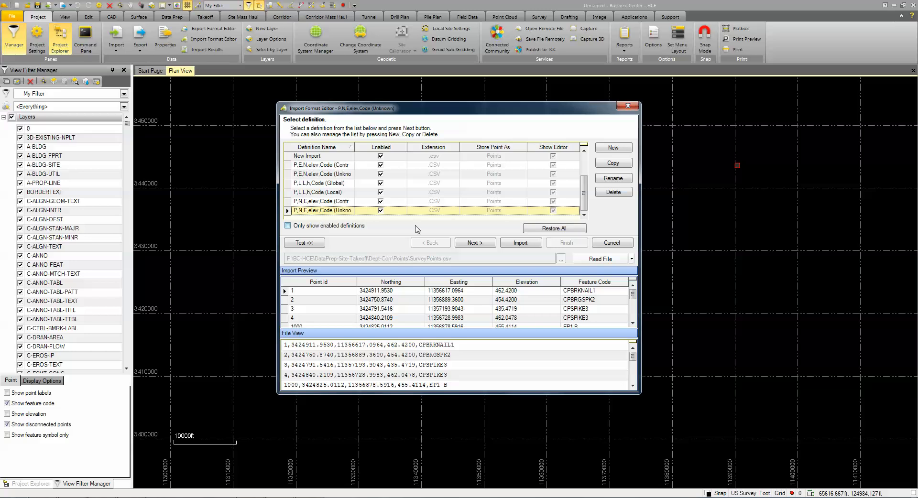
left_click(523, 243)
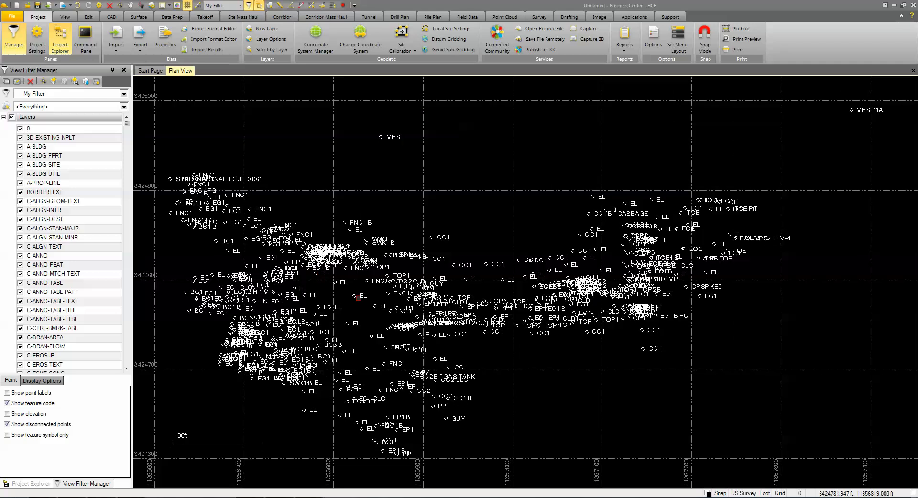
Step: Toggle Show feature code and Show disconnected points off and back on
left_click(7, 404)
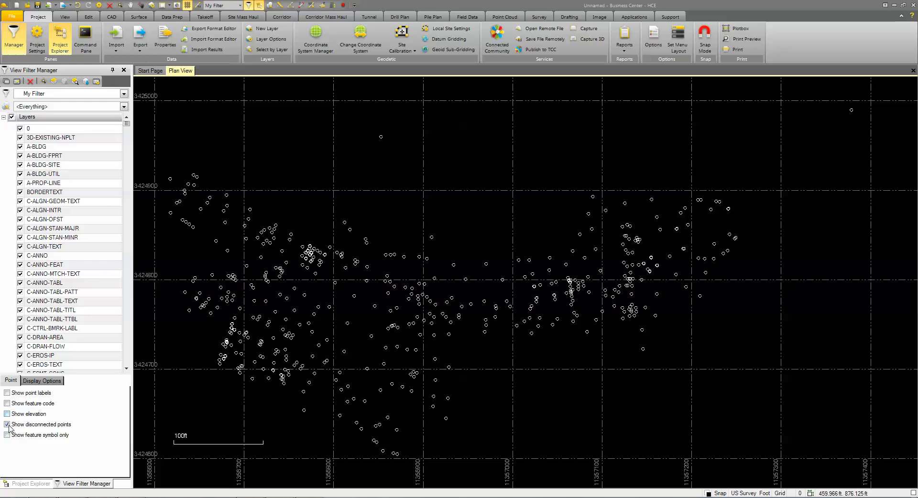
left_click(7, 424)
left_click(7, 425)
left_click(7, 403)
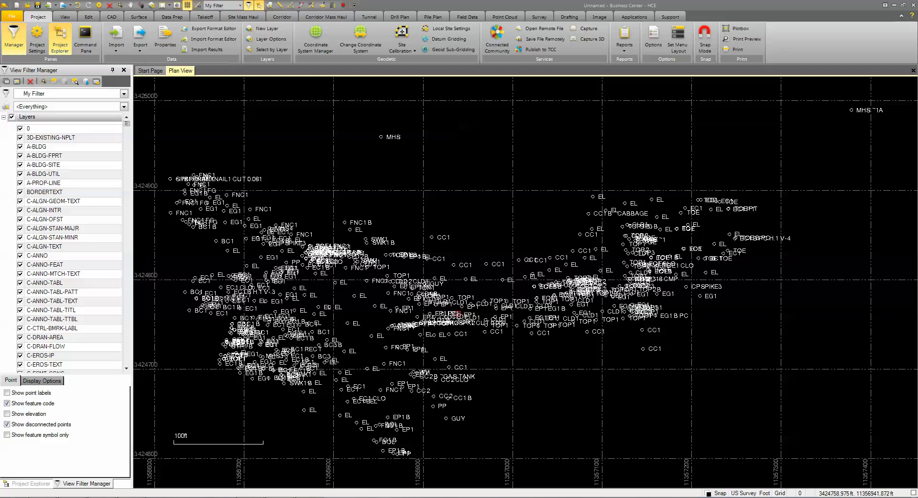
Step: Load GlobalFeatures-Edited.fxl as the feature definition file in Process Feature Codes settings
left_click(536, 18)
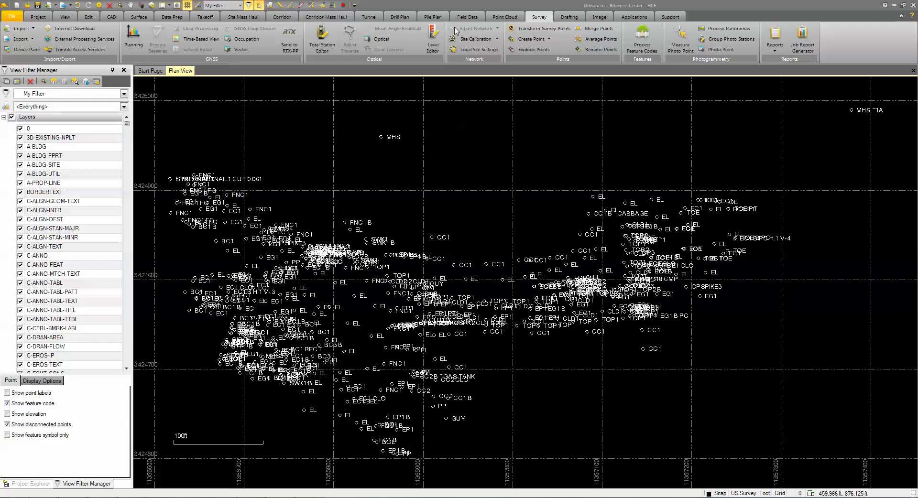
left_click(468, 17)
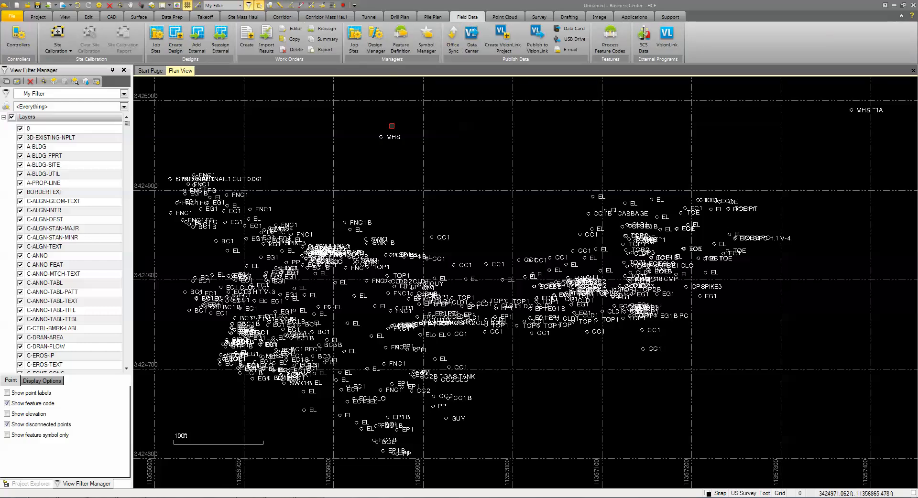
left_click(619, 42)
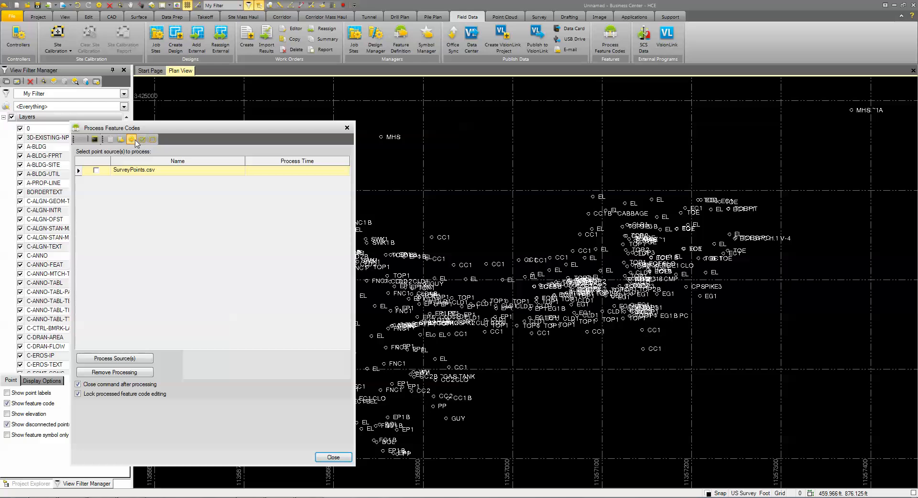
left_click(132, 140)
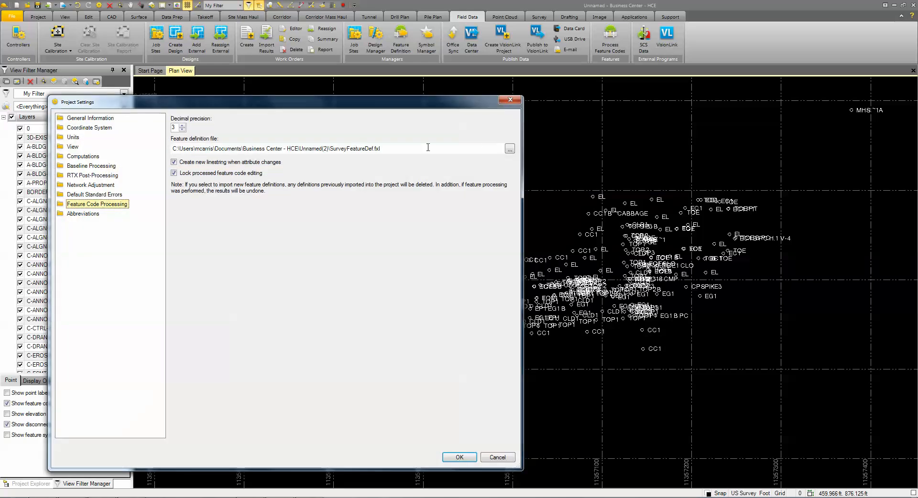
left_click(510, 149)
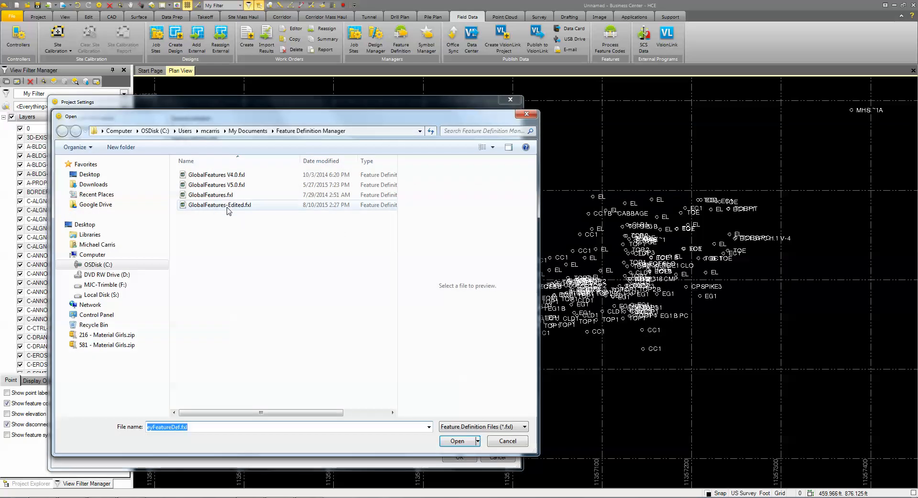
left_click(228, 206)
left_click(457, 441)
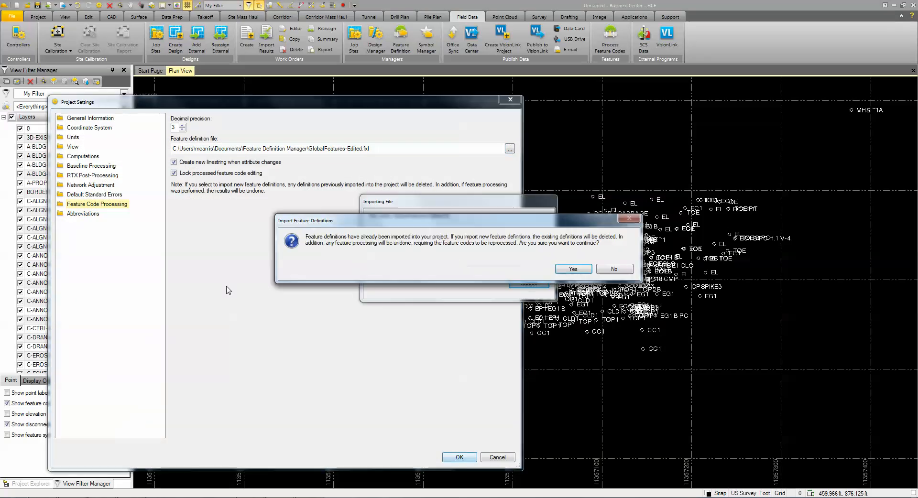
left_click(578, 269)
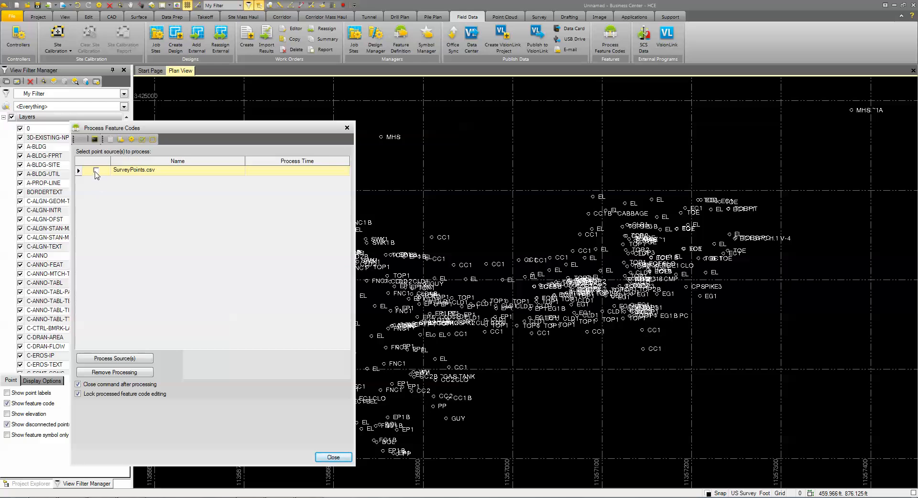
Step: Process the feature codes of SurveyPoints.csv, declining the report
left_click(96, 170)
left_click(110, 359)
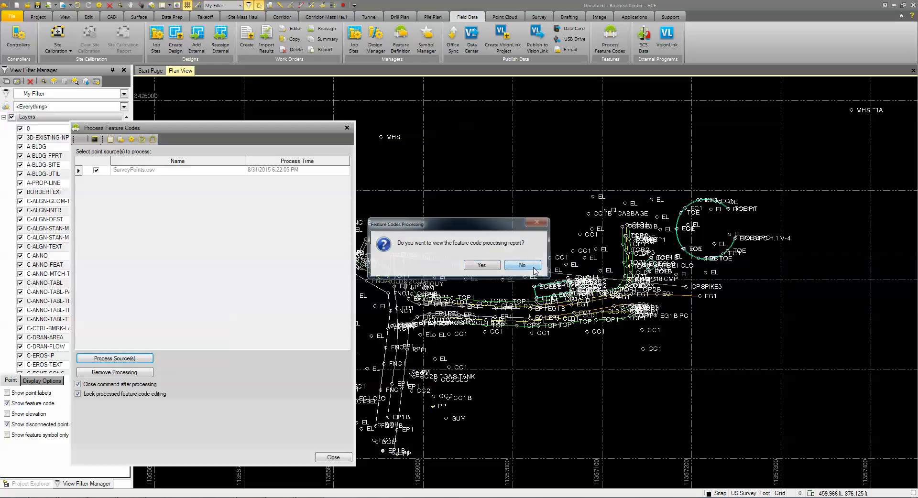
left_click(534, 269)
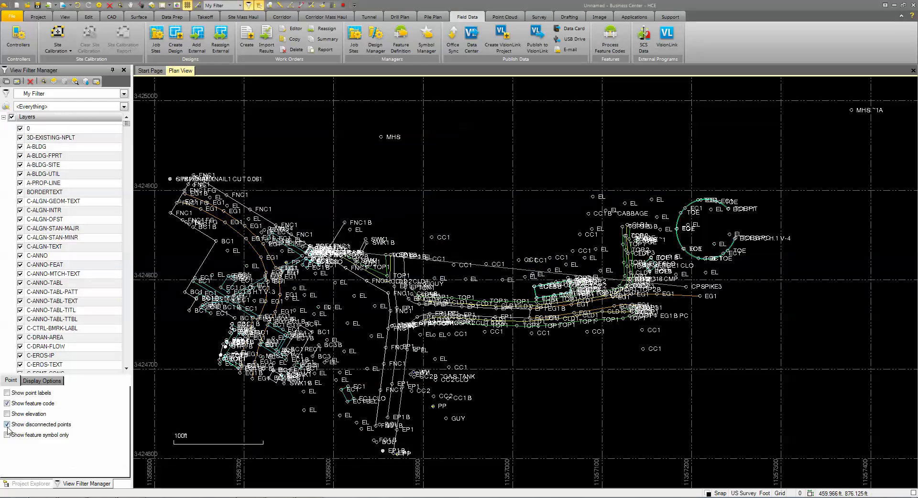
Step: Hide feature code labels and points to view only linework, then show them again
left_click(7, 404)
left_click(7, 425)
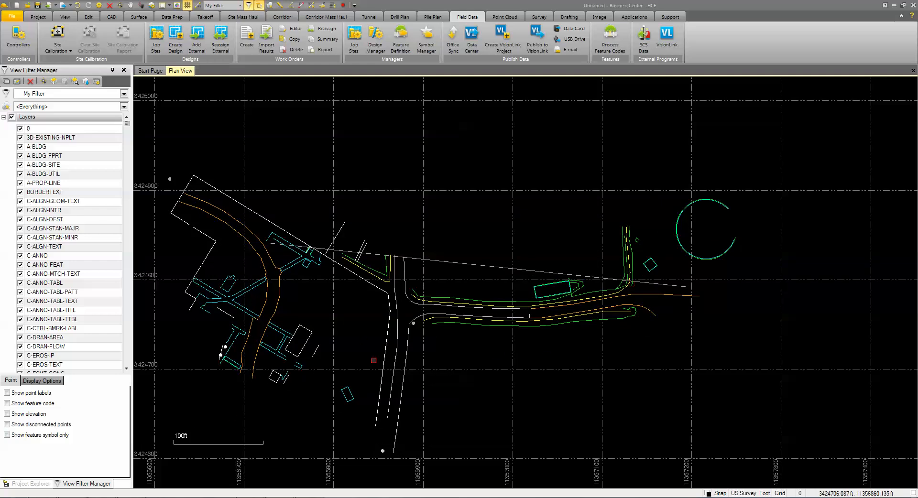
left_click(8, 425)
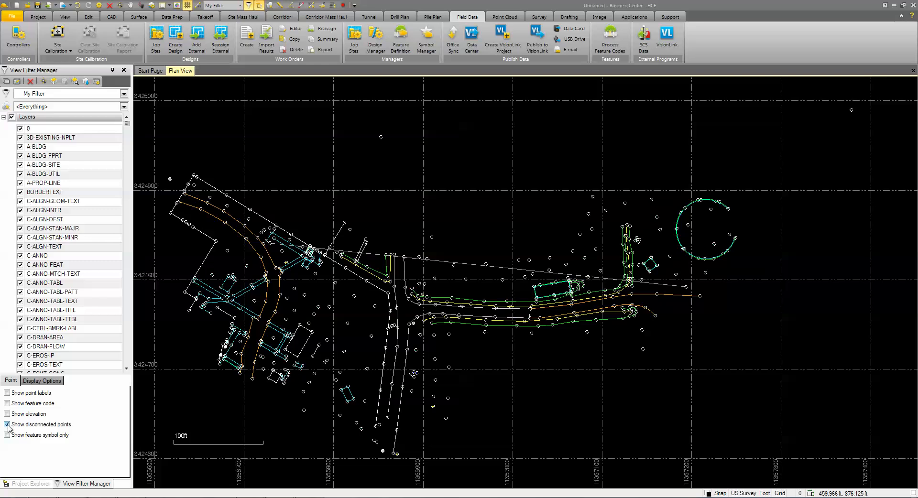
left_click(6, 403)
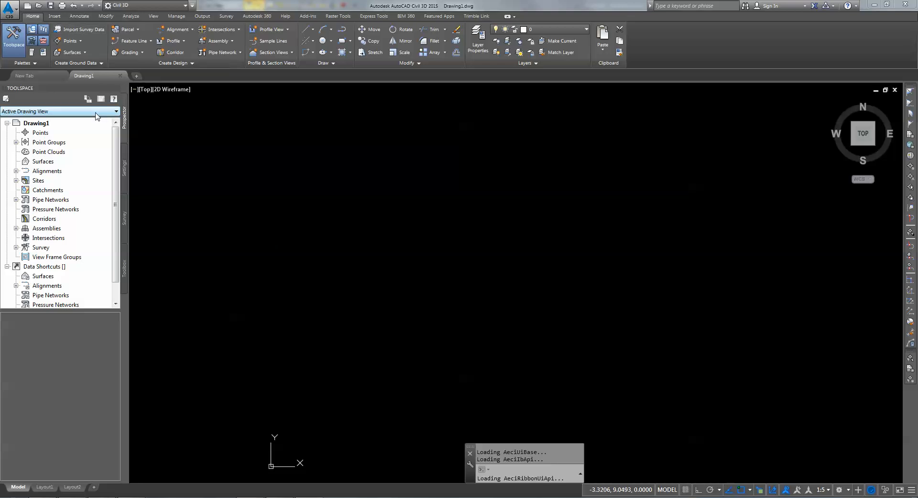
Step: Start Import Survey Data and create a new survey database named Demo-Survey
left_click(79, 30)
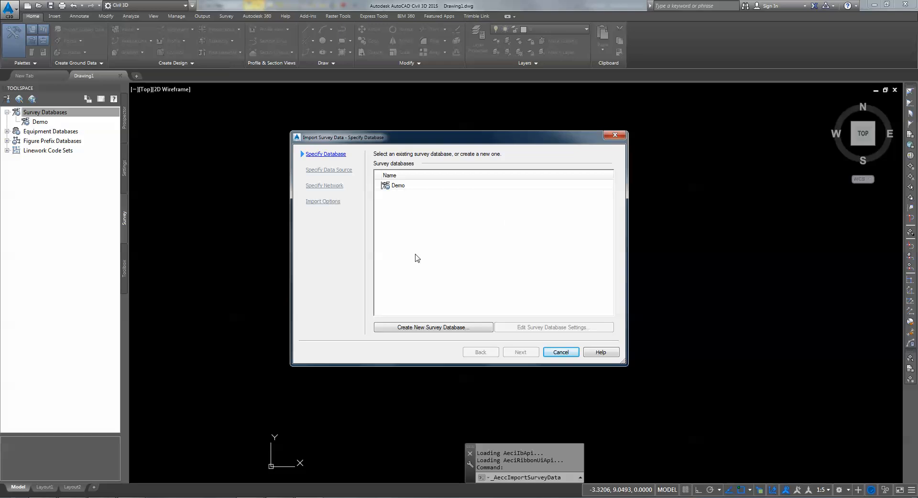
left_click(424, 329)
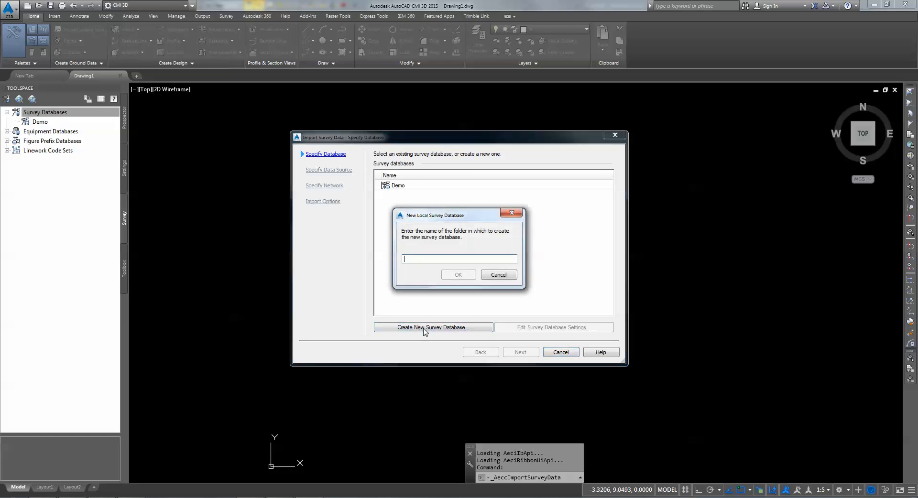
type("Demo-Survey")
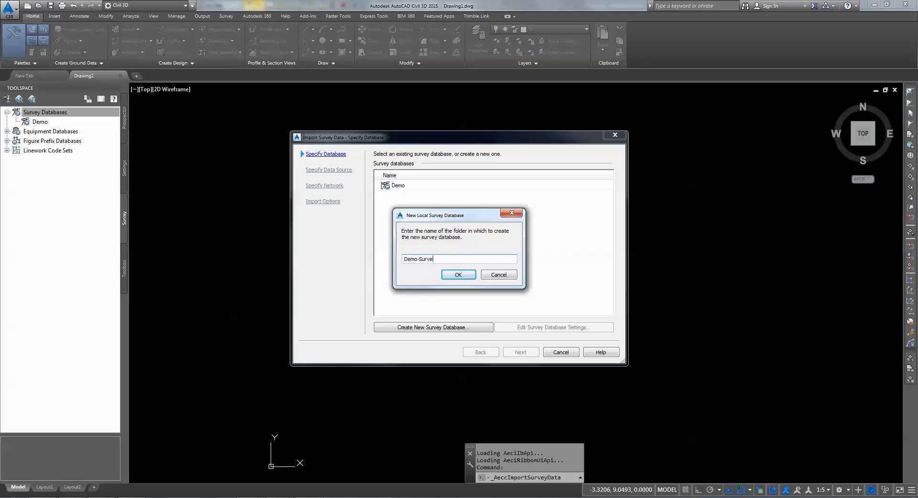
left_click(444, 279)
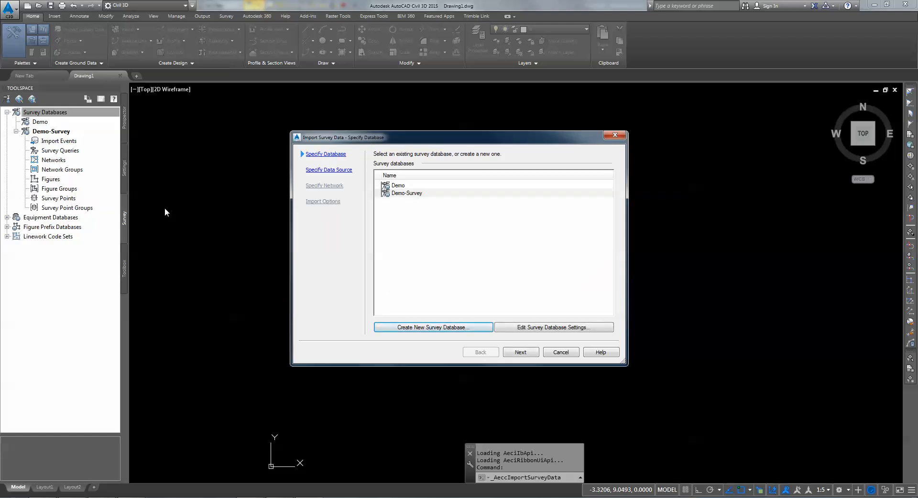
Step: Set Demo-Survey's distance units to US Foot in its database settings, keeping Degrees DMS angles
left_click(540, 331)
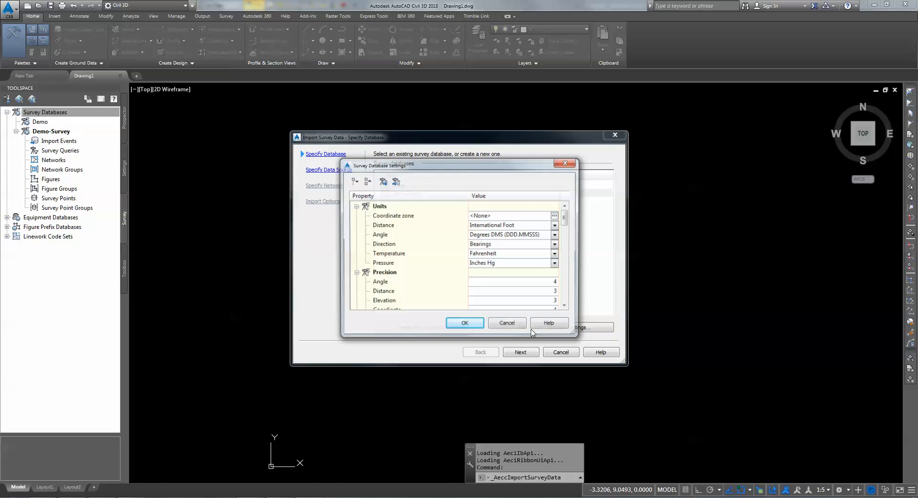
left_click(556, 226)
left_click(490, 250)
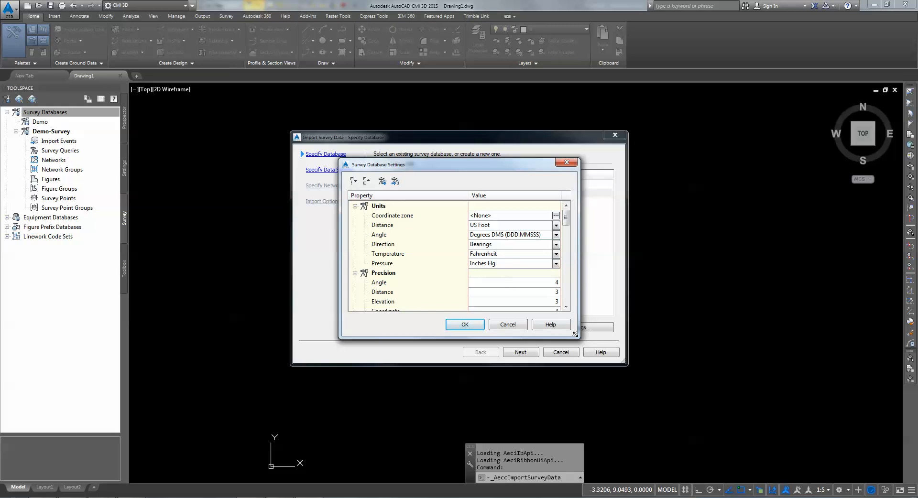
mouse_move(575, 334)
left_mouse_down()
mouse_move(595, 429)
mouse_move(598, 335)
mouse_move(577, 334)
left_mouse_up()
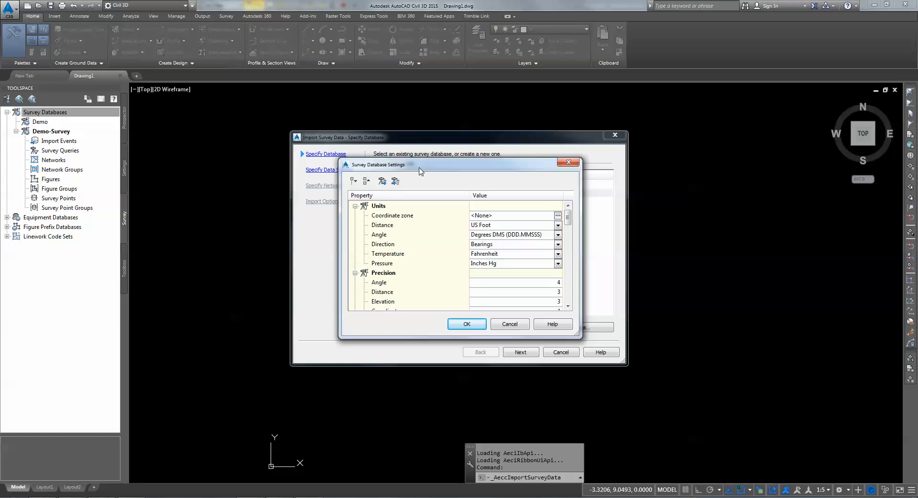
left_click_drag(420, 171, 416, 154)
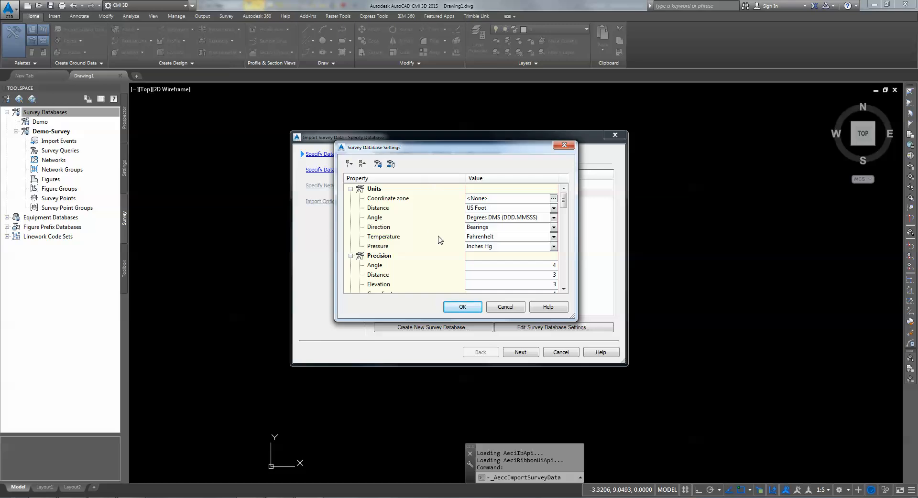
left_click(467, 310)
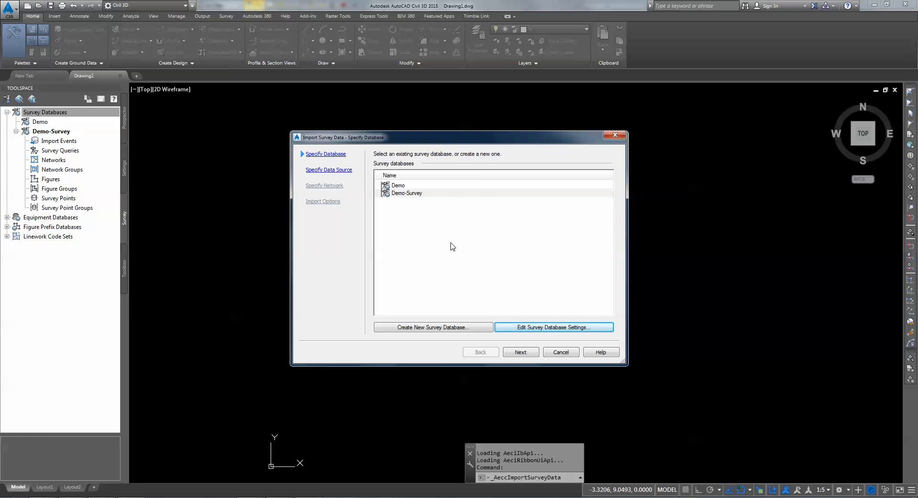
Step: Add SurveyPoints.csv as a Point File source with PNEZD (comma delimited) format
left_click(528, 354)
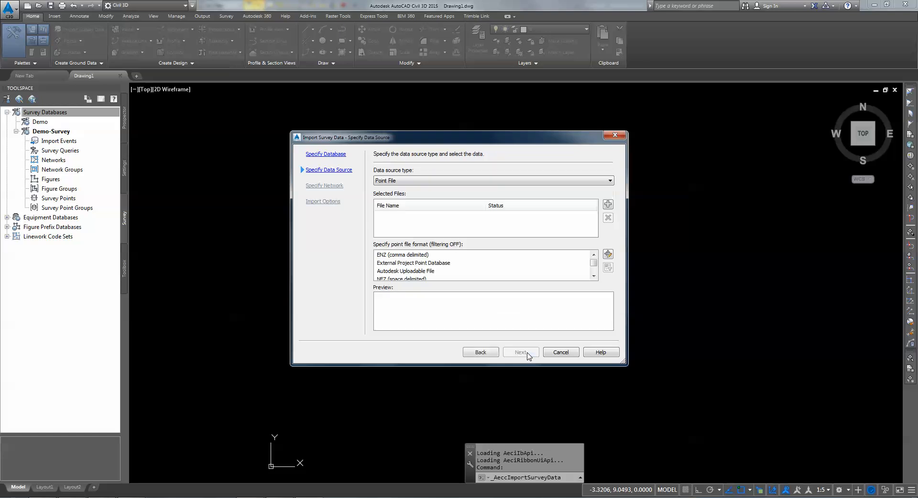
left_click(499, 180)
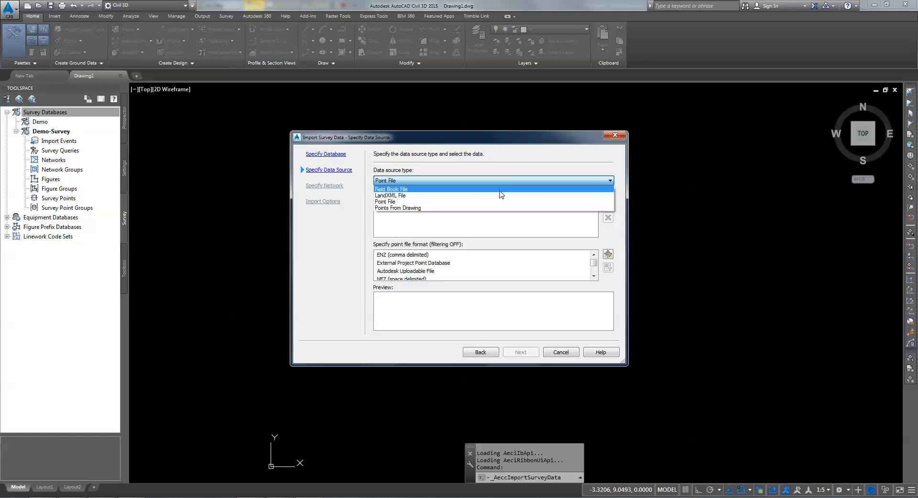
left_click(479, 202)
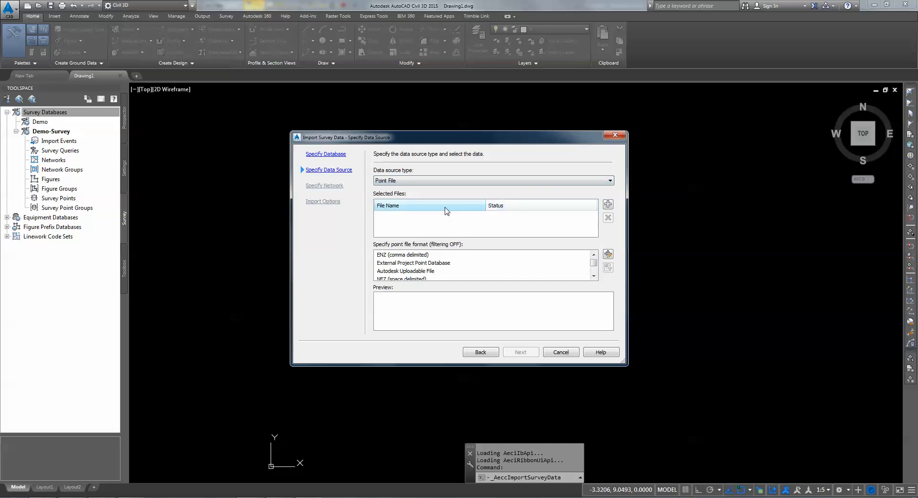
left_click(607, 206)
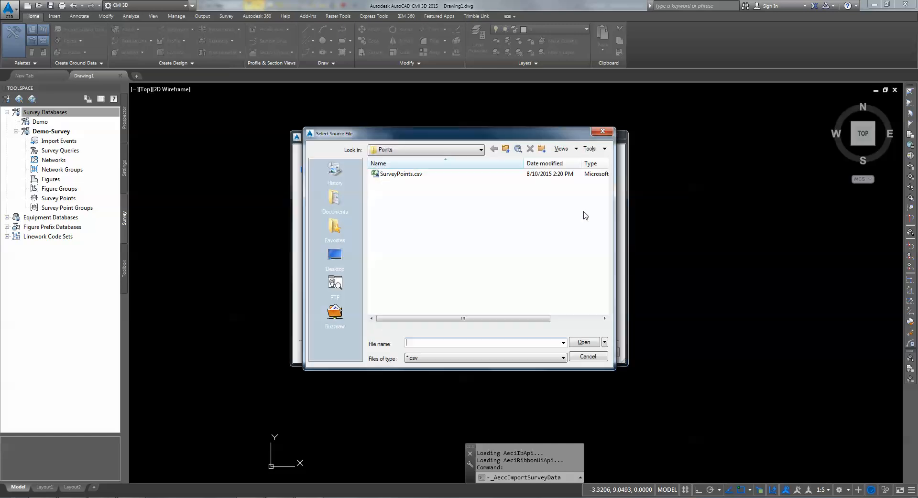
left_click(405, 174)
left_click(587, 343)
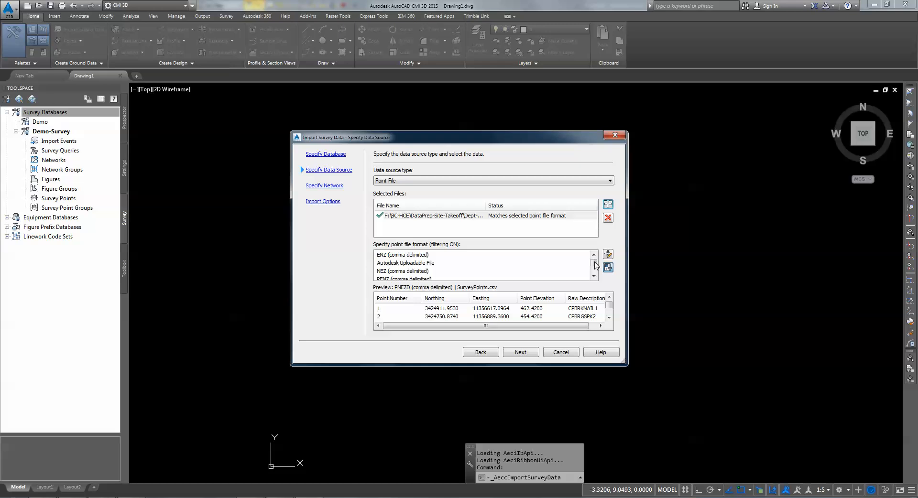
left_click_drag(597, 264, 598, 283)
left_click(385, 272)
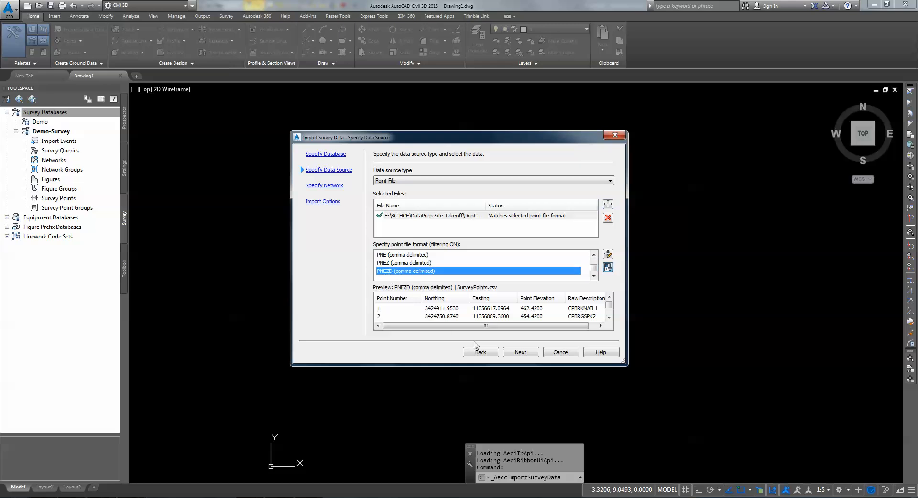
left_click(521, 353)
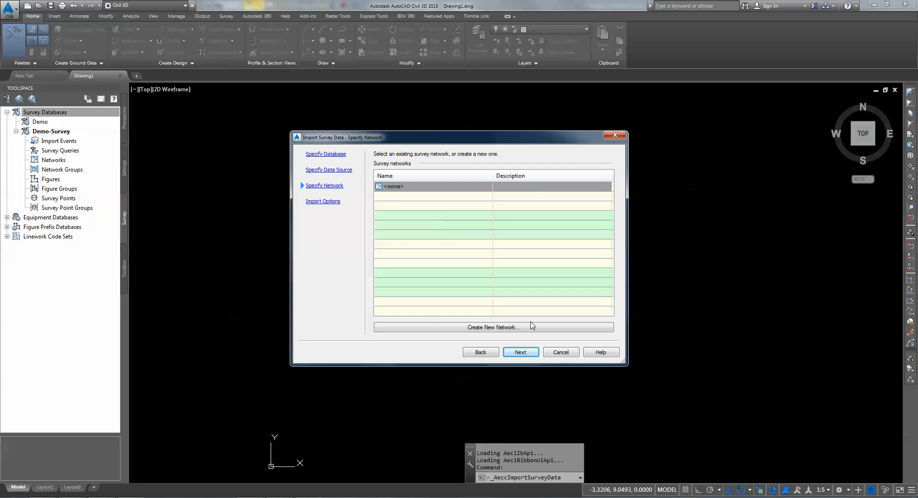
Step: Skip network selection and finish the import with Process linework Yes and NCS-CodeSet
left_click(521, 352)
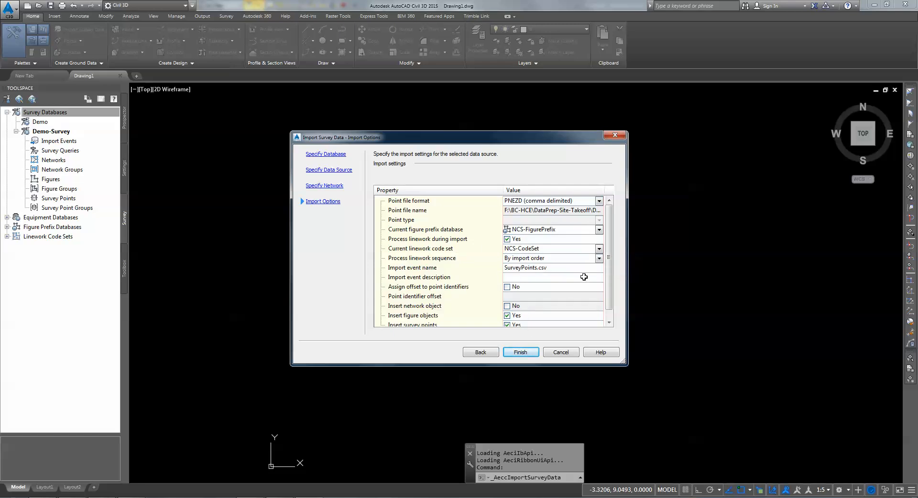
scroll(609, 226, "down", 1)
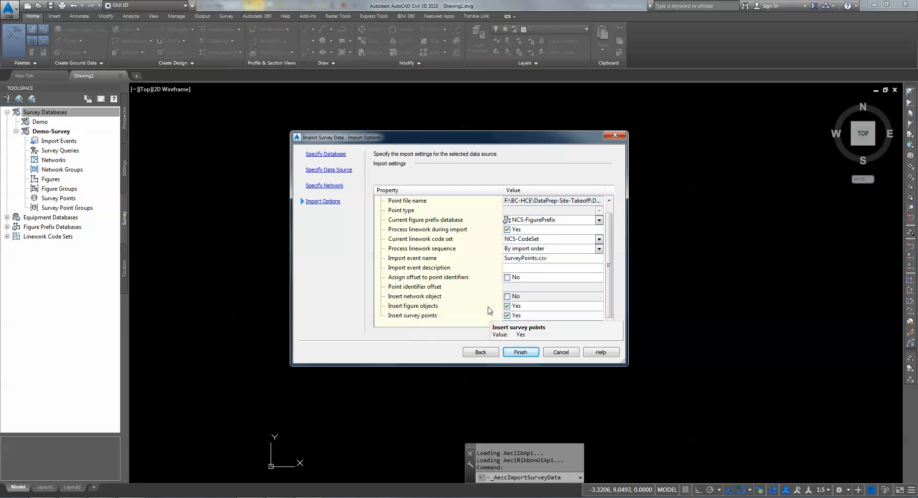
left_click(523, 353)
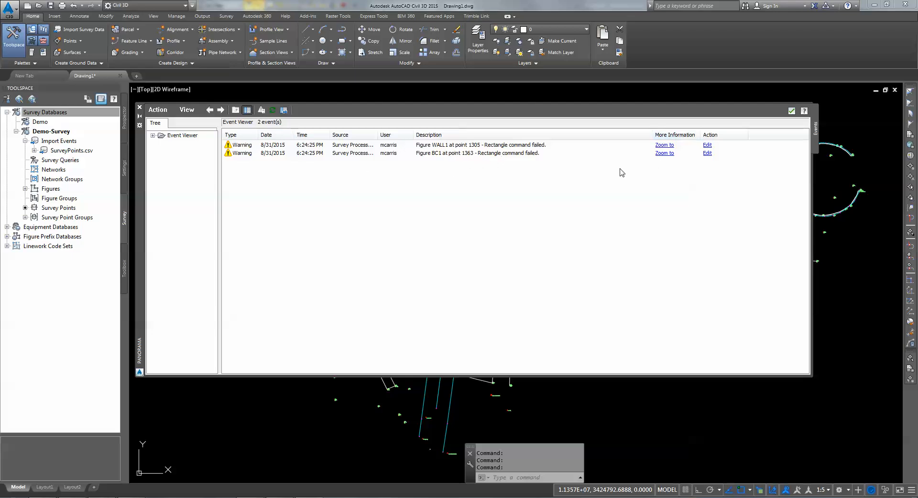
Step: Dismiss the Panorama Event Viewer and its two rectangle warnings using the green check
left_click(792, 111)
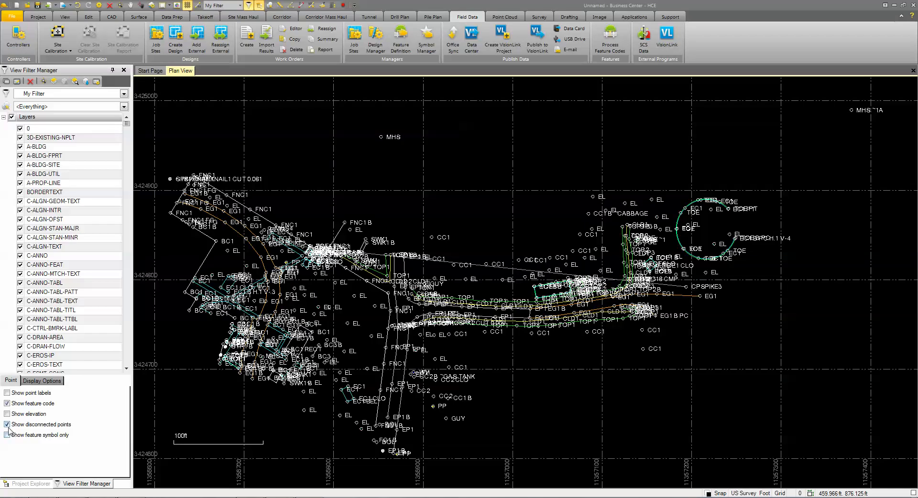
Step: Turn off Show disconnected points in View Filter Manager and select the long white line across the site
left_click(7, 424)
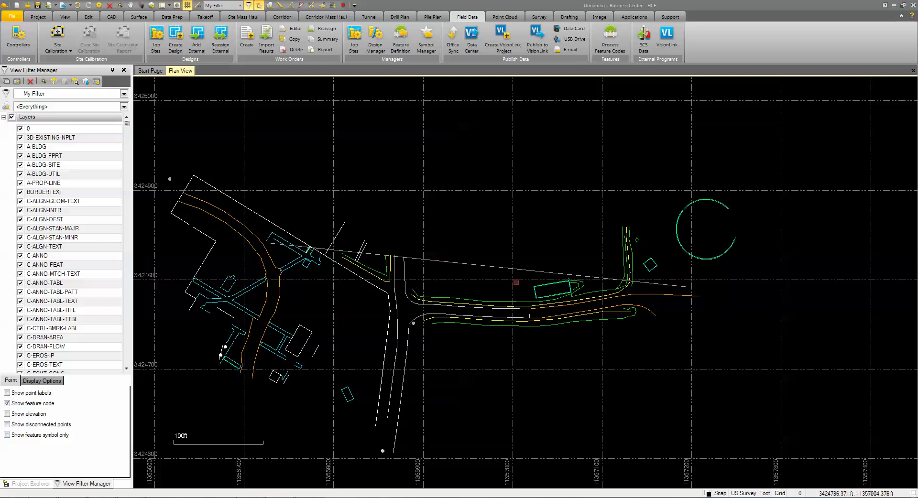
left_click(505, 266)
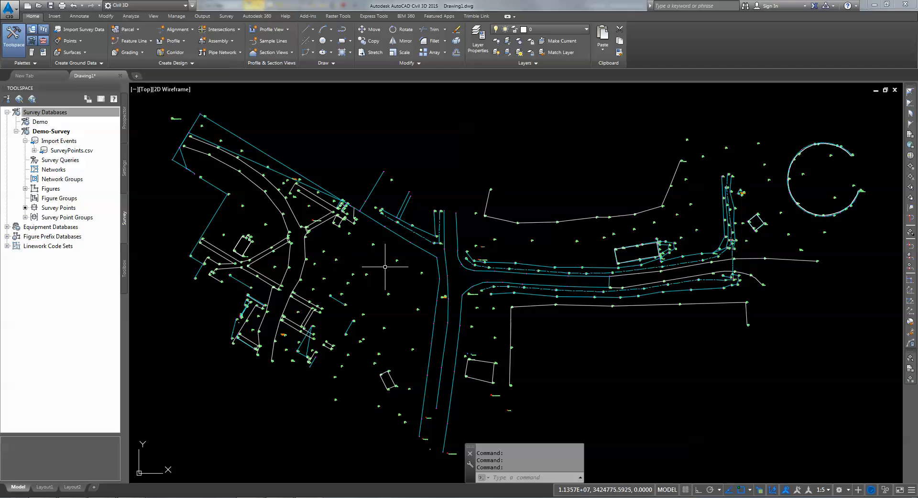
Step: Freeze the layer of the dashed CLD1 breakline with LAYFRZ, then zoom to confirm the dashed lines are gone
scroll(391, 263, "up", 6)
scroll(335, 278, "down", 6)
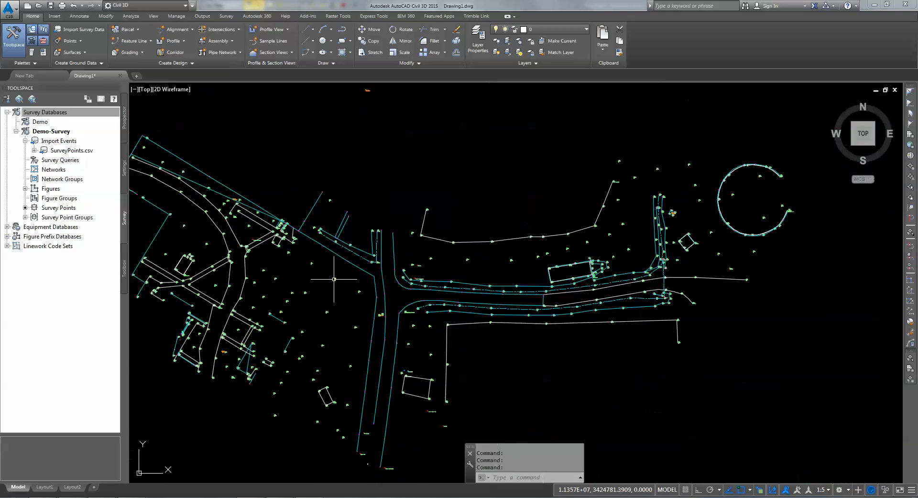
scroll(474, 287, "up", 6)
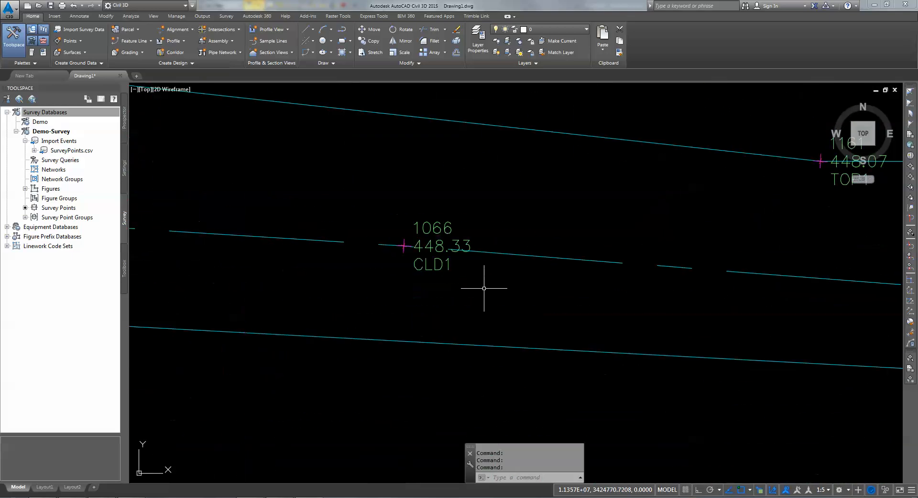
scroll(483, 288, "down", 8)
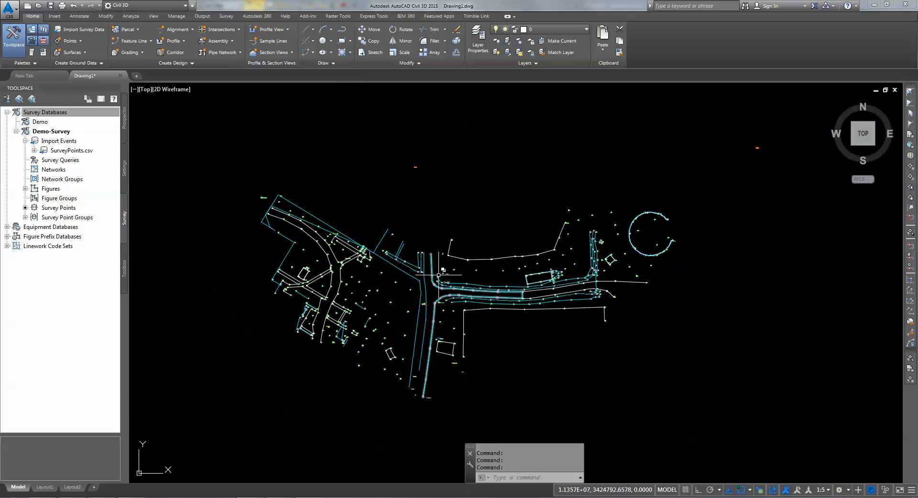
scroll(439, 275, "up", 3)
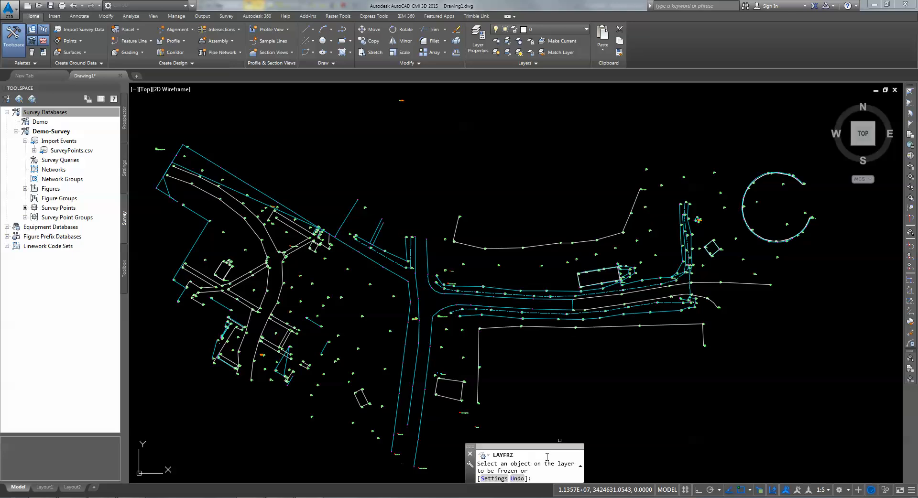
scroll(528, 309, "up", 8)
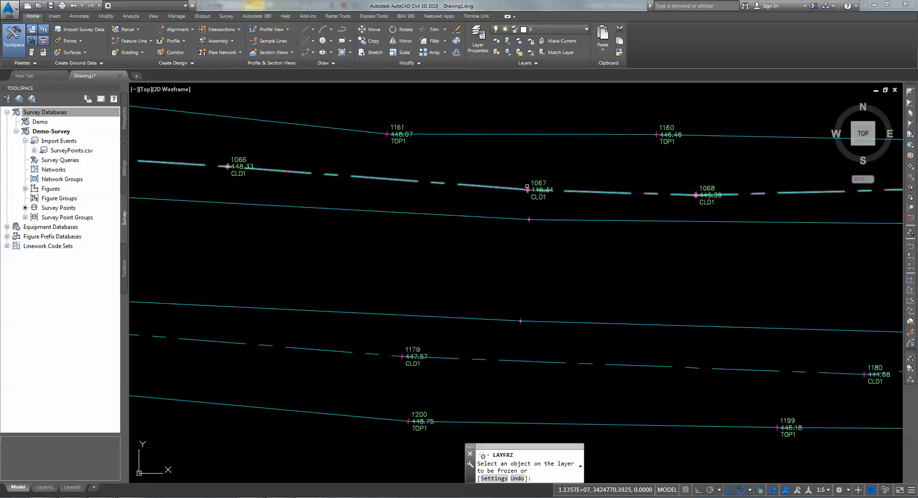
left_click(526, 185)
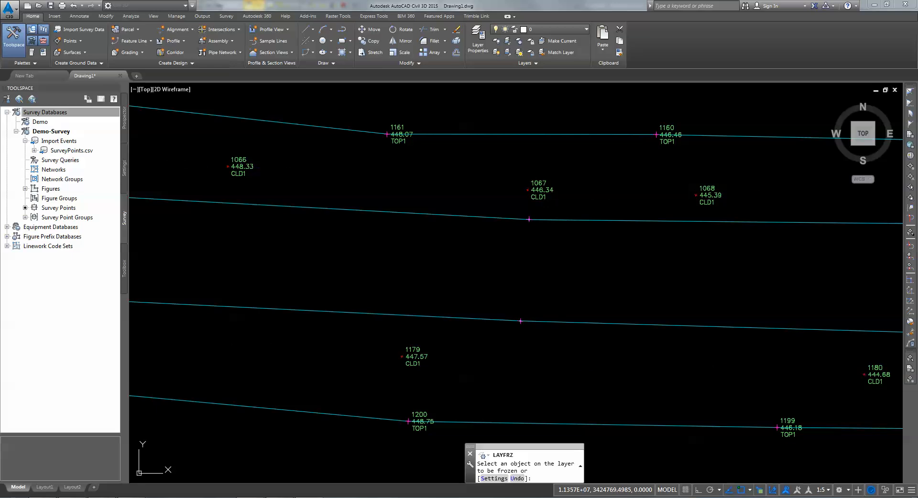
scroll(523, 192, "up", 9)
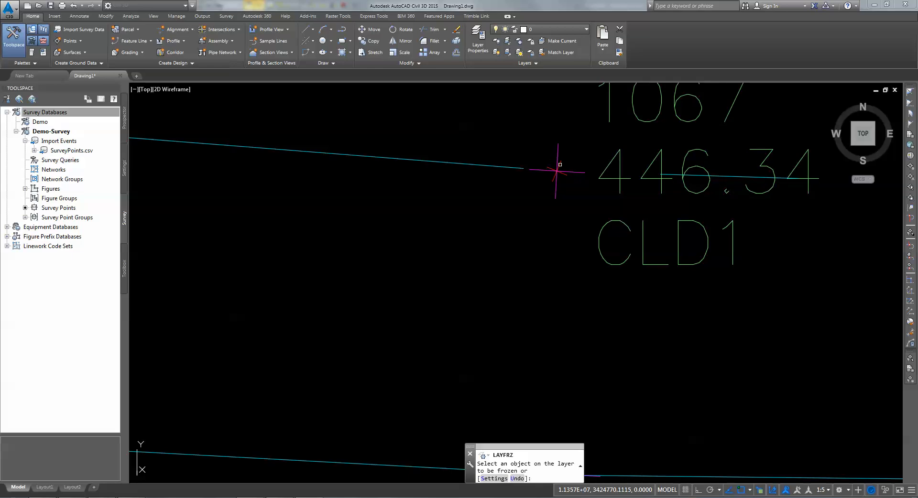
scroll(559, 165, "down", 10)
scroll(438, 250, "up", 3)
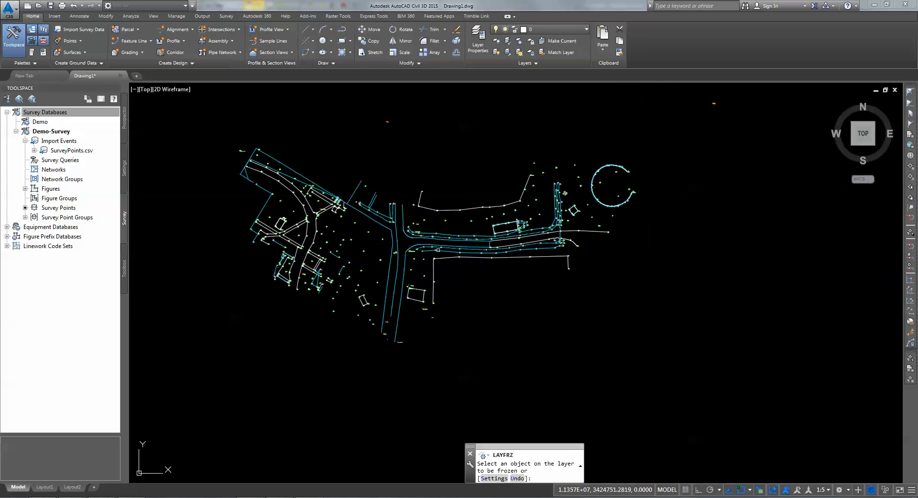
scroll(425, 192, "up", 3)
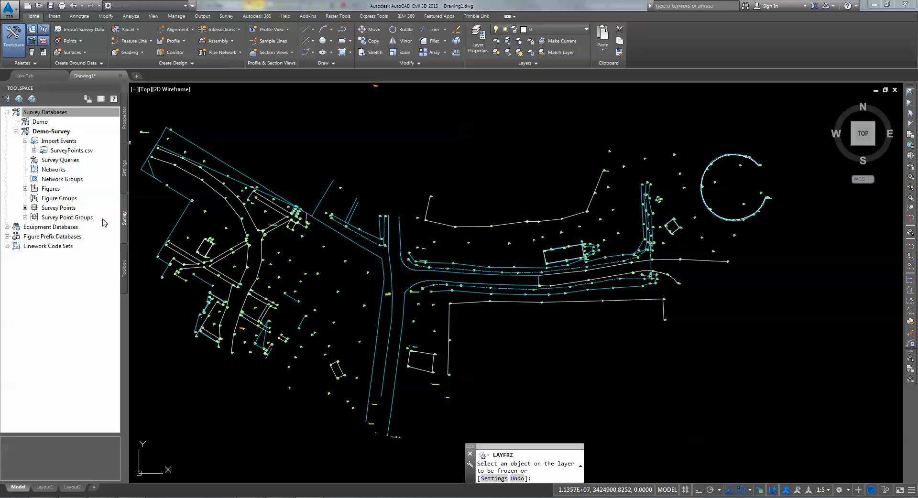
Step: Expand the Point Groups collection in Toolspace Prospector
left_click(126, 177)
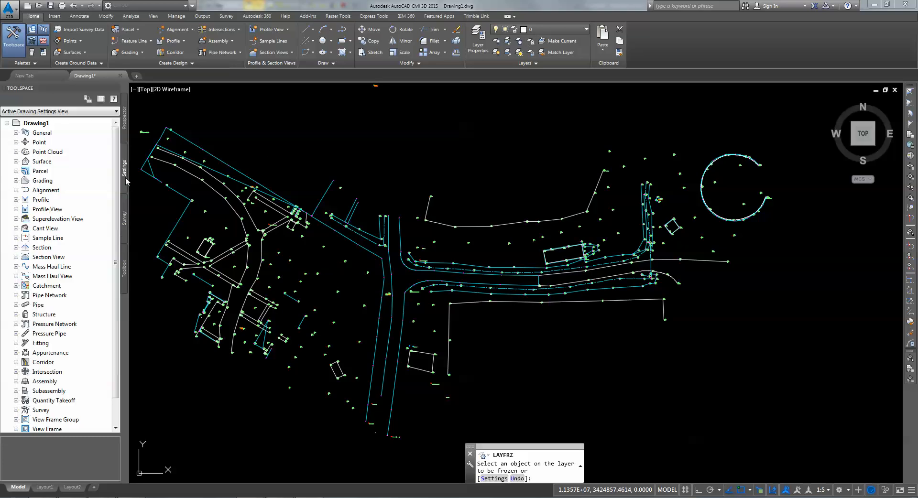
left_click(16, 151)
left_click(16, 142)
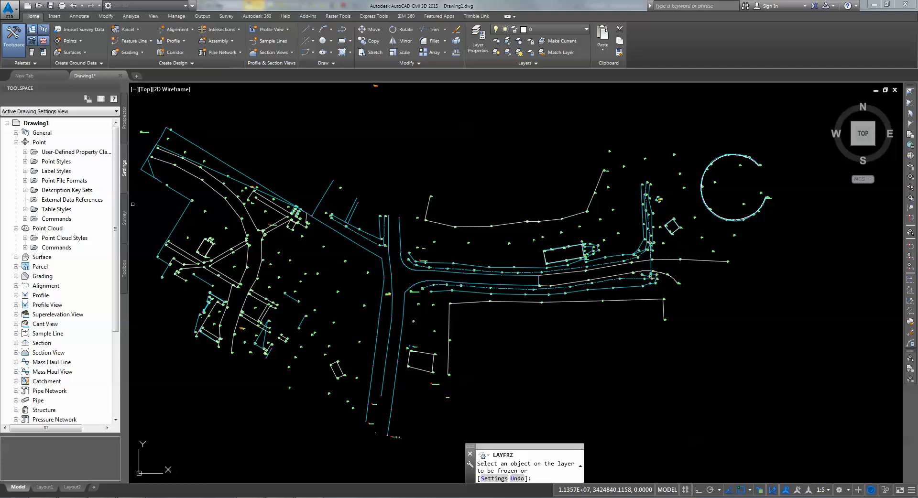
left_click(126, 127)
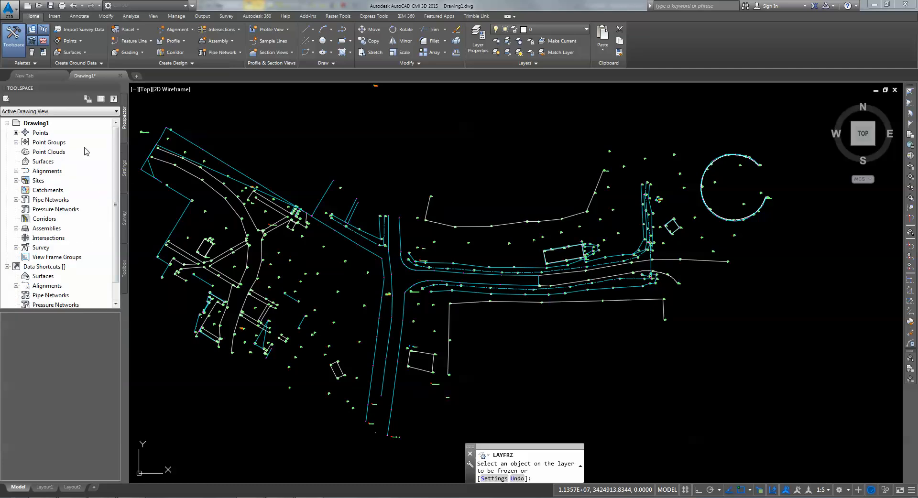
left_click(16, 142)
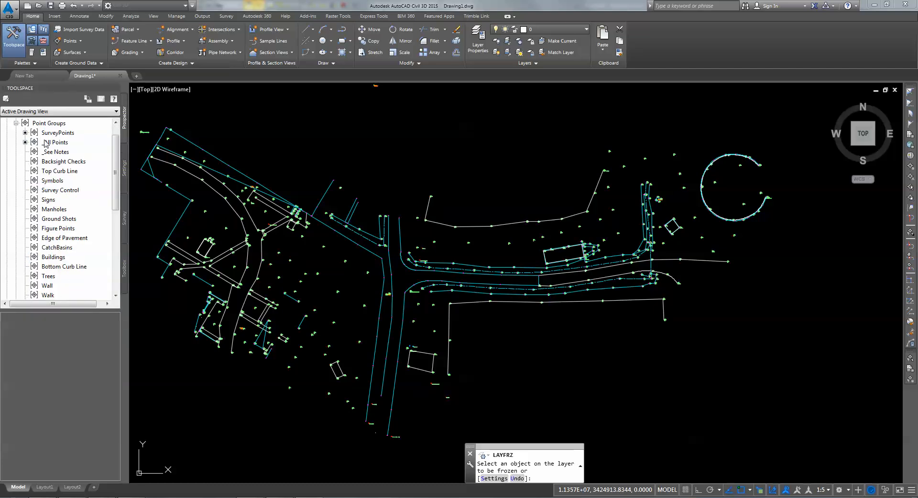
Step: In the Point Groups properties, move NoDisplay to the top of the display order and confirm
right_click(55, 124)
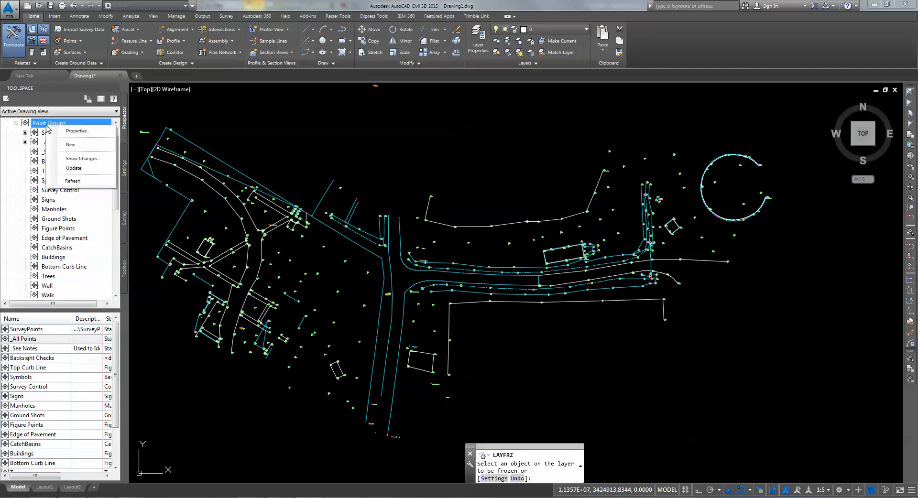
left_click(77, 131)
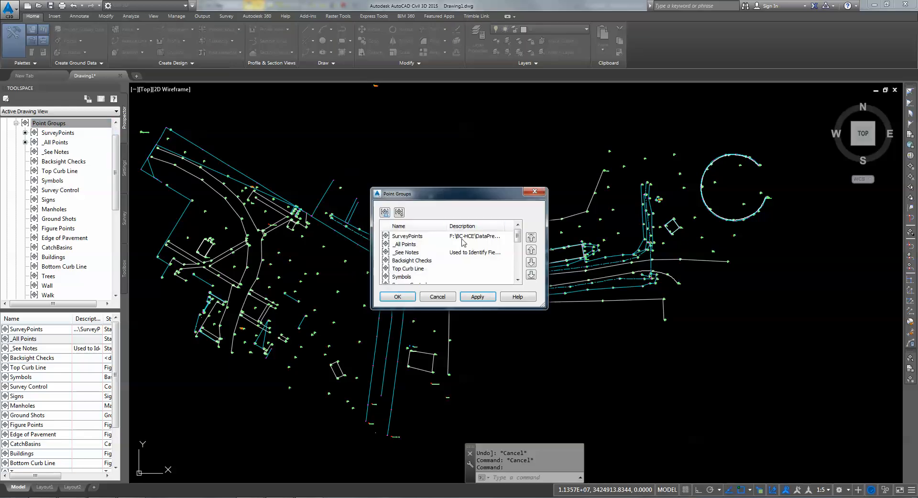
left_click_drag(518, 237, 519, 273)
left_click(415, 277)
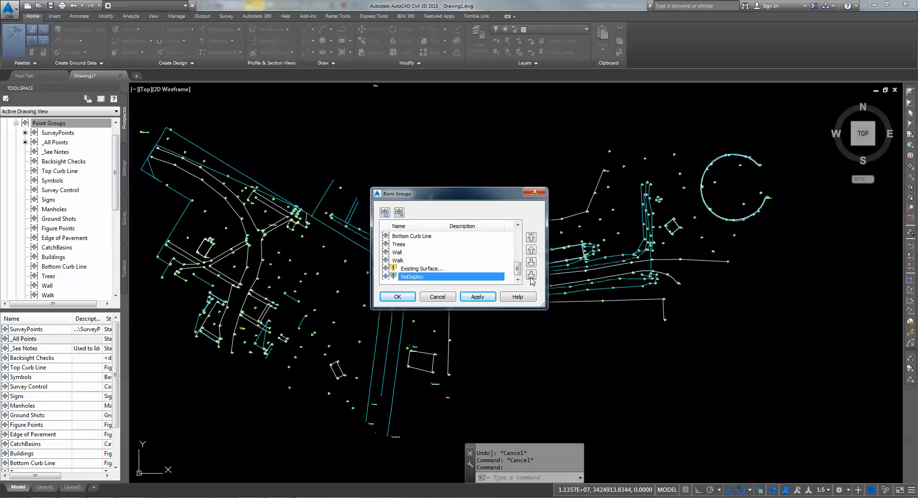
left_click(531, 237)
left_click(397, 297)
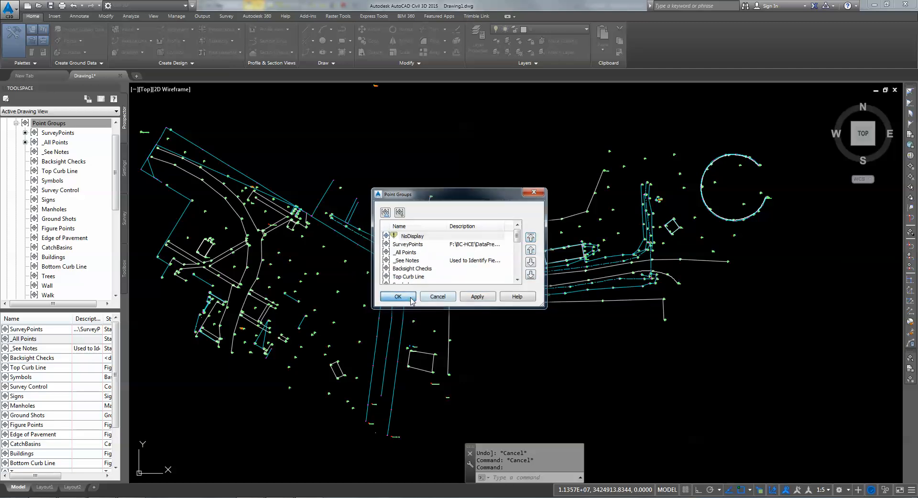
Step: Regenerate the drawing and update the NoDisplay point group to hide the survey point markers
type("re")
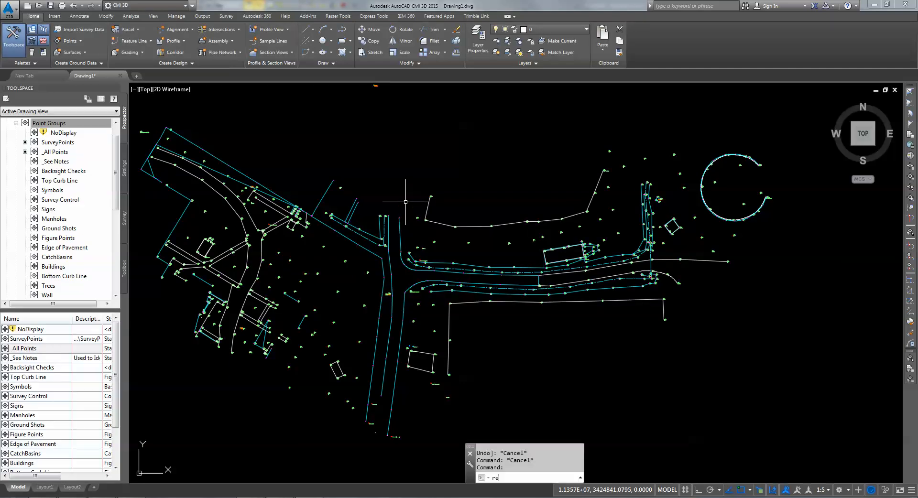
type("egn")
key("Return")
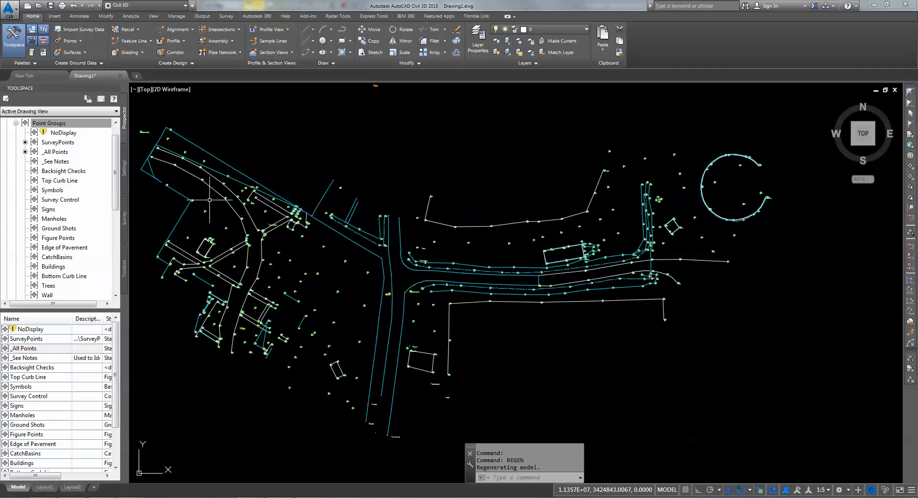
left_click(54, 134)
right_click(54, 134)
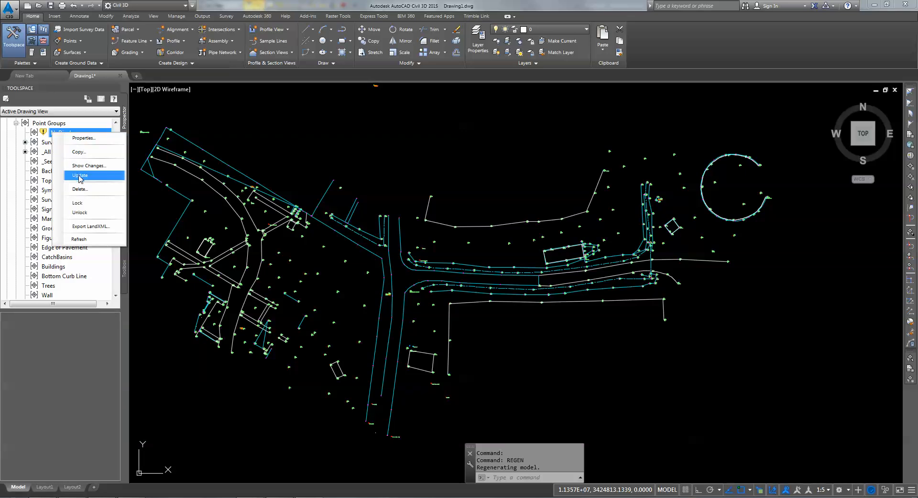
left_click(79, 178)
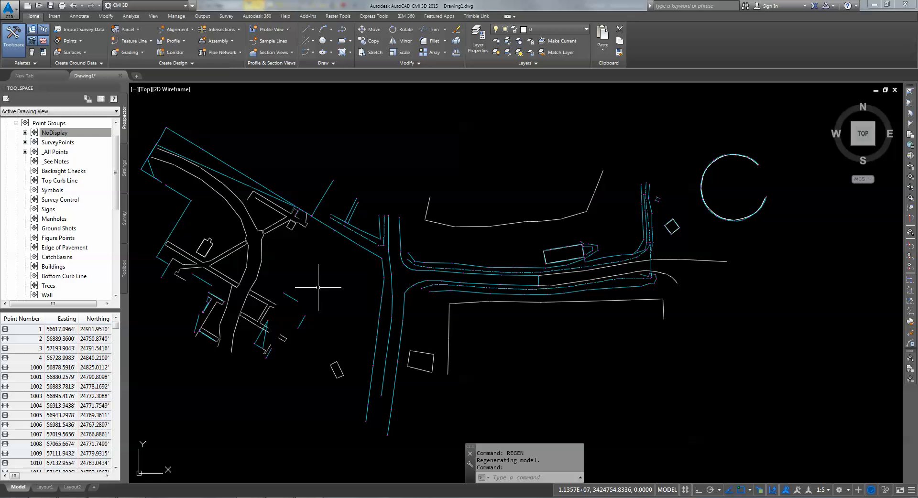
Step: Pan to check the result, then return to Trimble Business Center and deselect the magenta line
middle_click_drag(318, 287, 354, 285)
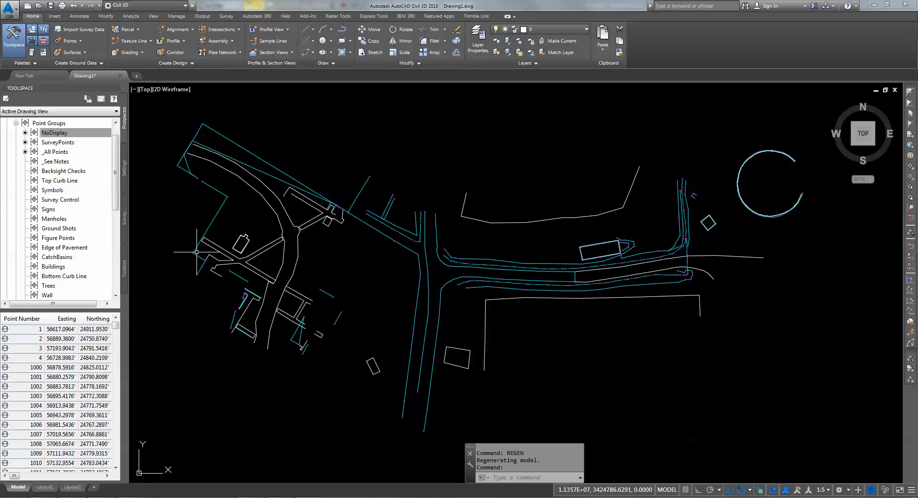
left_click(258, 497)
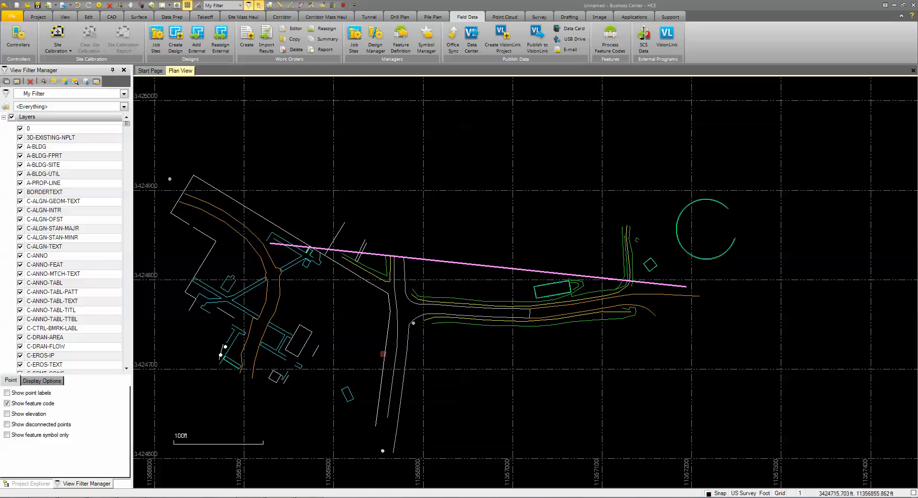
left_click(350, 321)
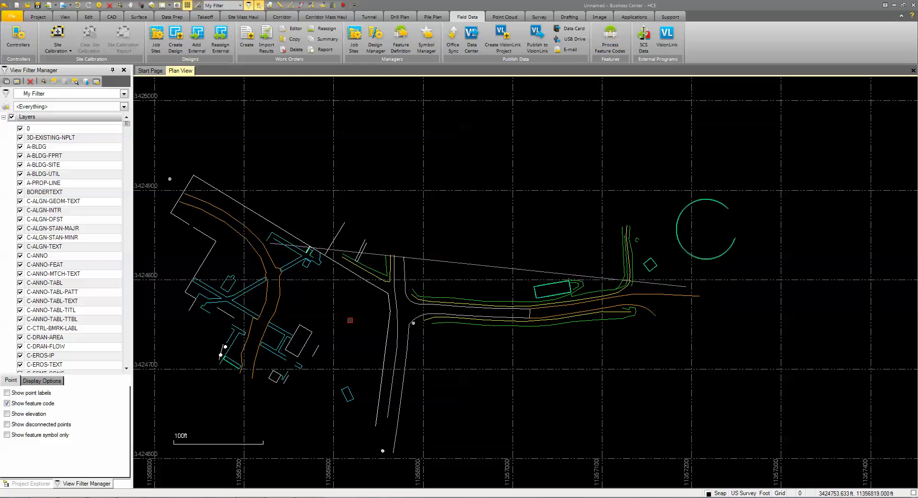